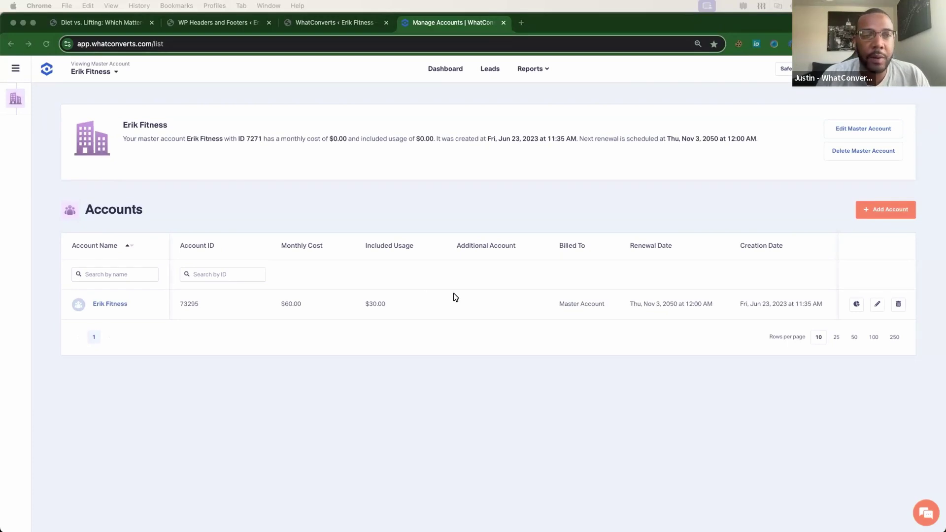
Switch WhatConverts to the Erik Fitness account and profile
left_click(95, 76)
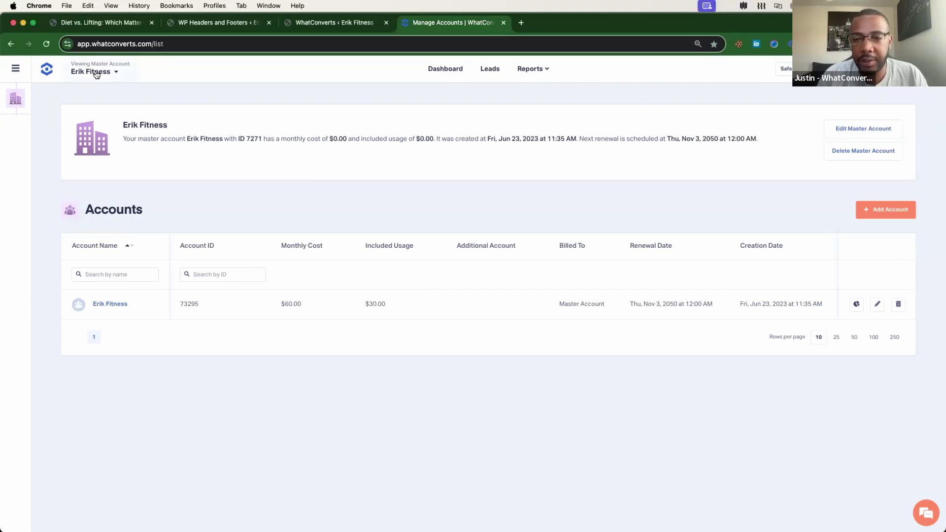
left_click(96, 73)
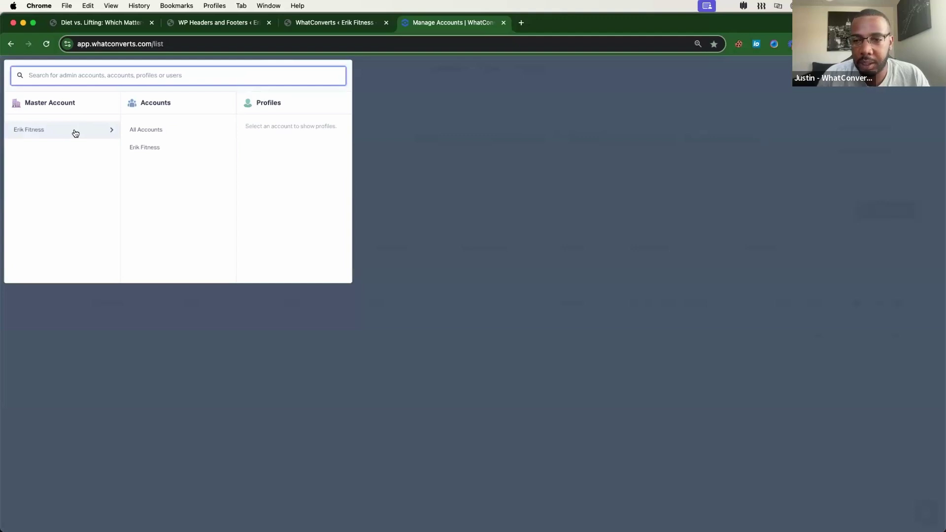
mouse_move(200, 148)
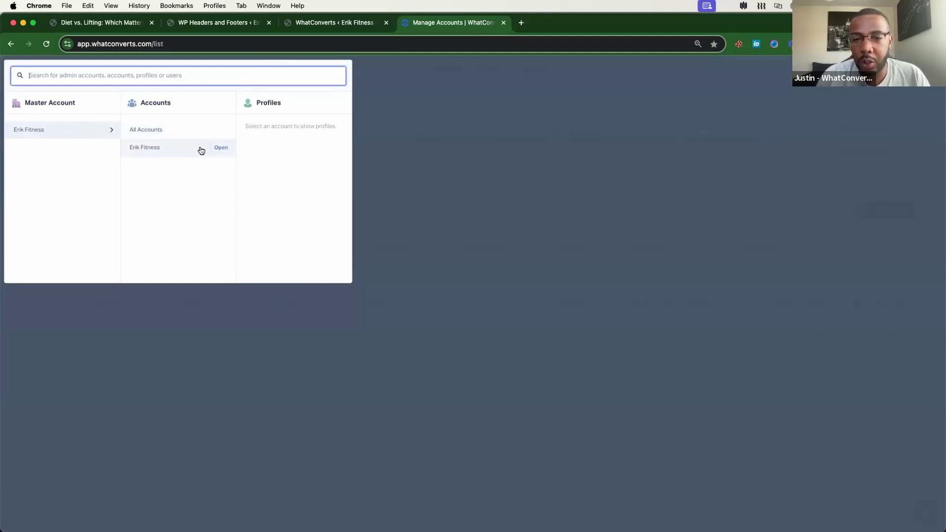
left_click(224, 149)
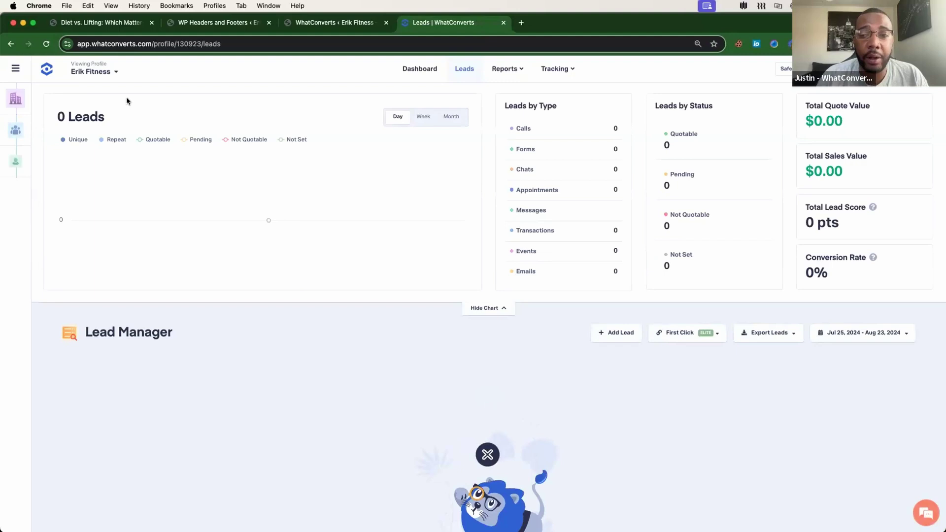
left_click(107, 73)
mouse_move(274, 150)
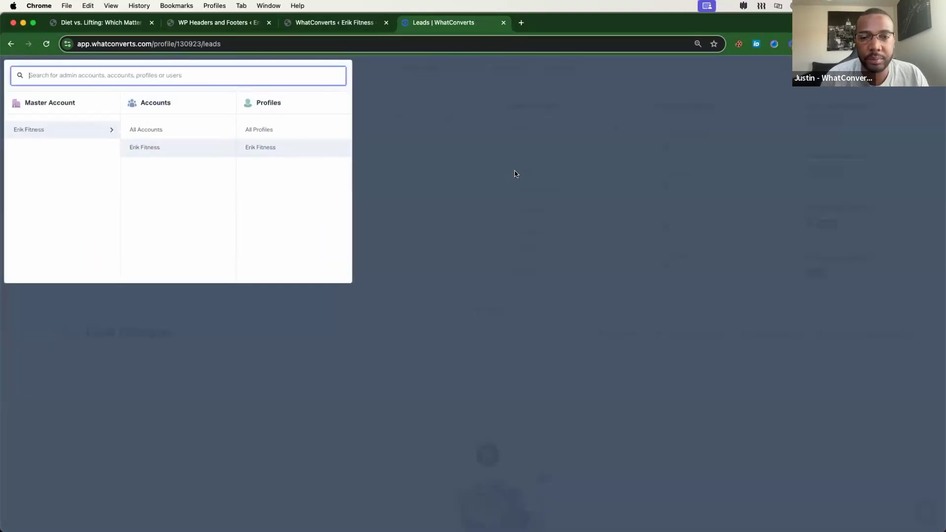
left_click(482, 190)
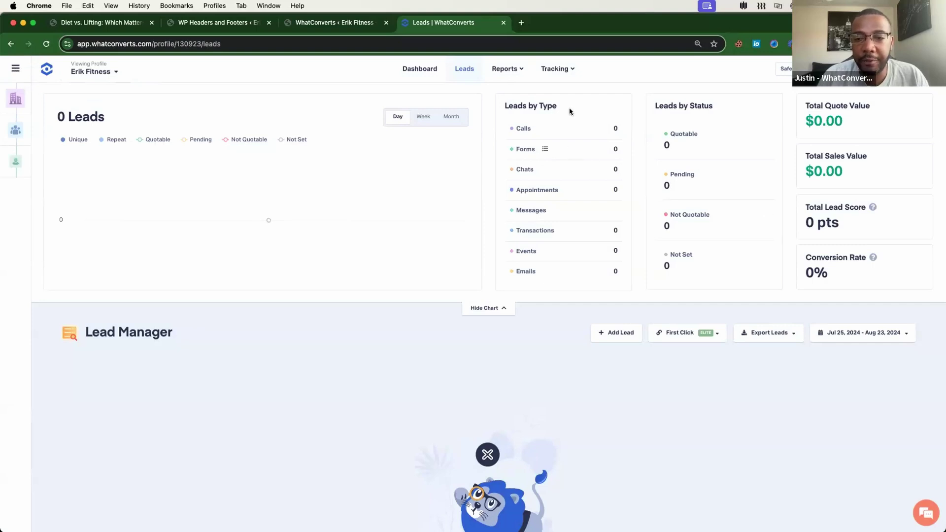
Copy the standard HTML tracking code from Tracking > Tracking Code
left_click(565, 74)
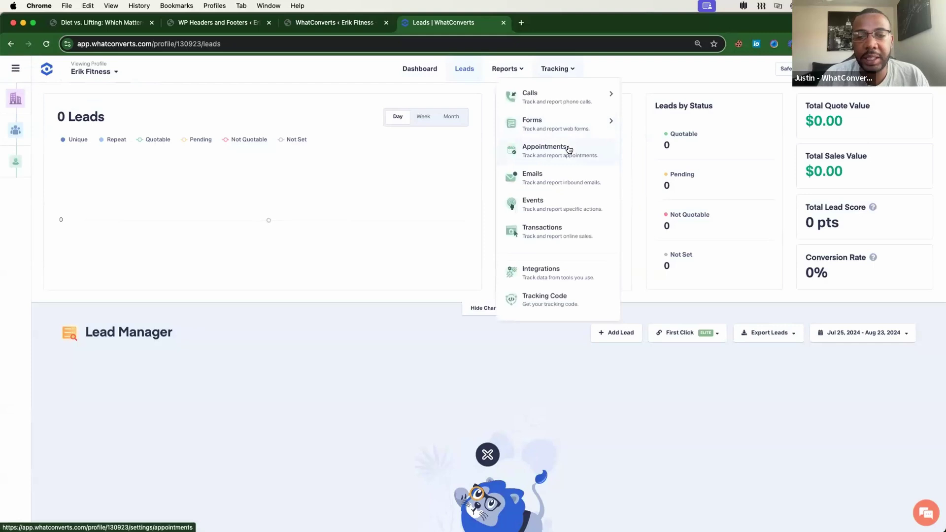
left_click(547, 303)
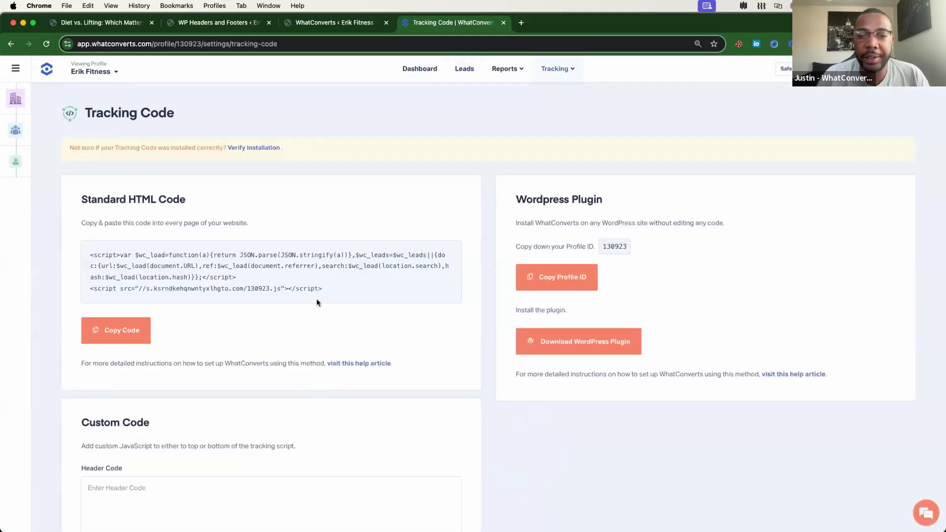
left_click(125, 335)
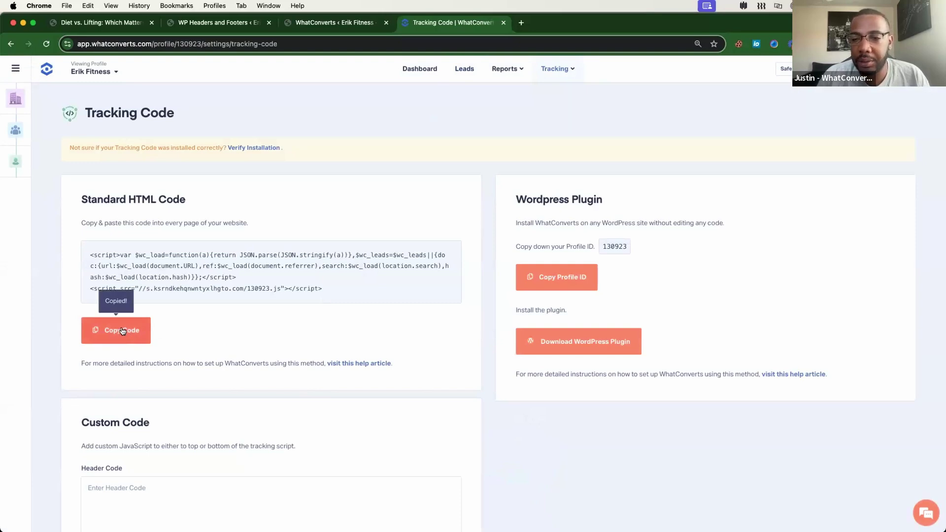
left_click(231, 28)
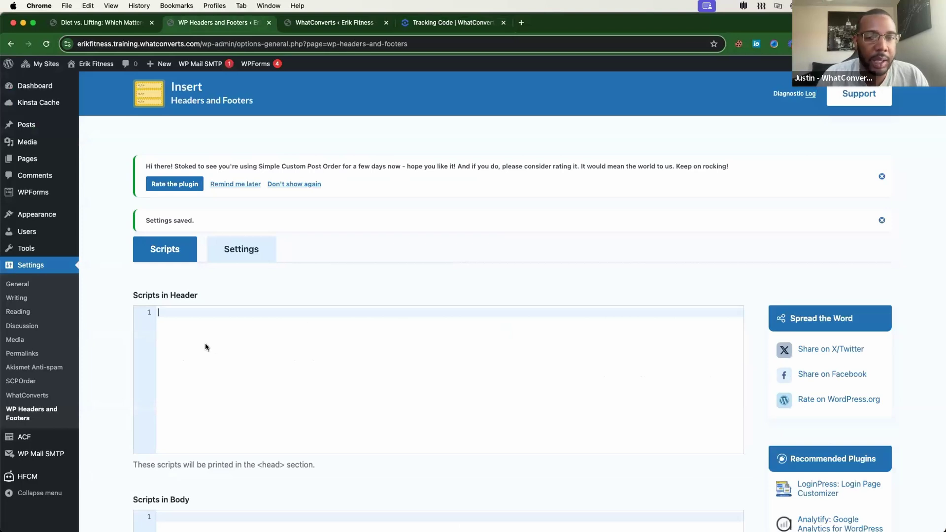
Paste the WhatConverts script into WordPress's Scripts in Header box and save the changes
key("cmd+v")
scroll(254, 397, "down", 5)
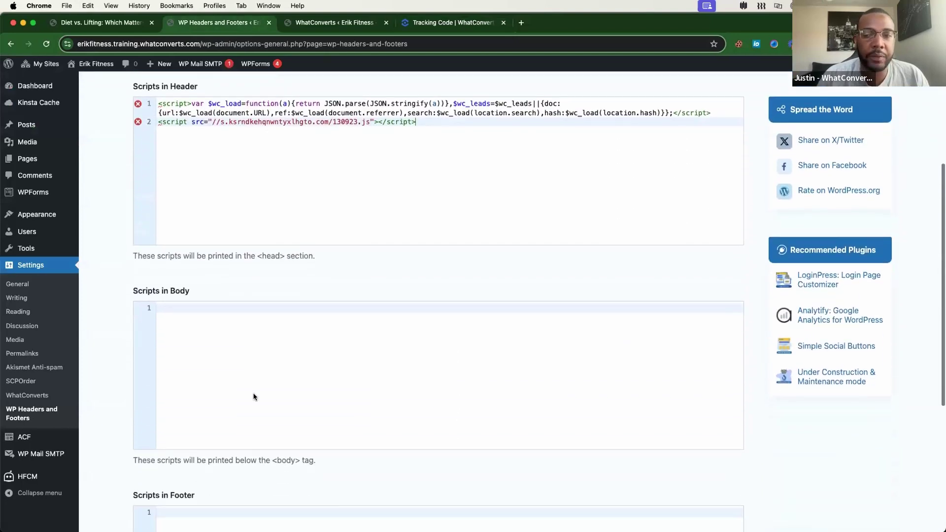
scroll(253, 397, "down", 5)
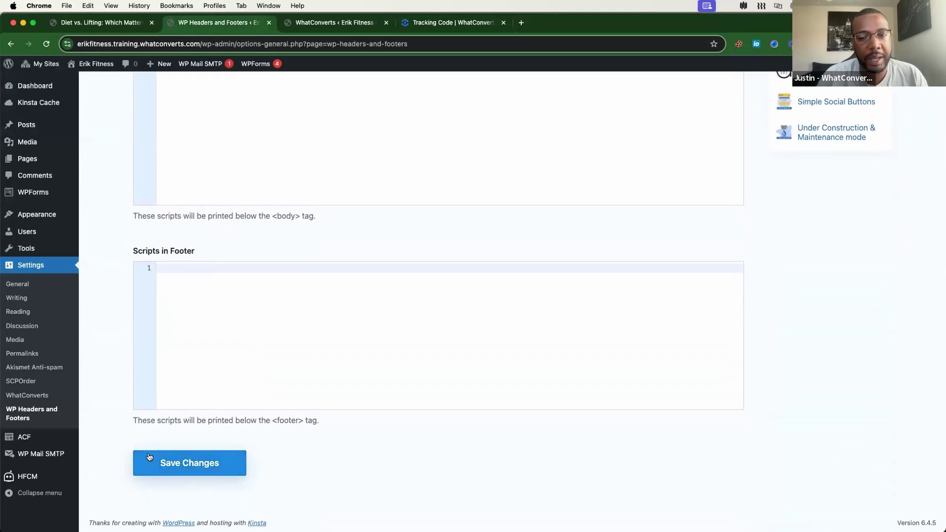
left_click(188, 466)
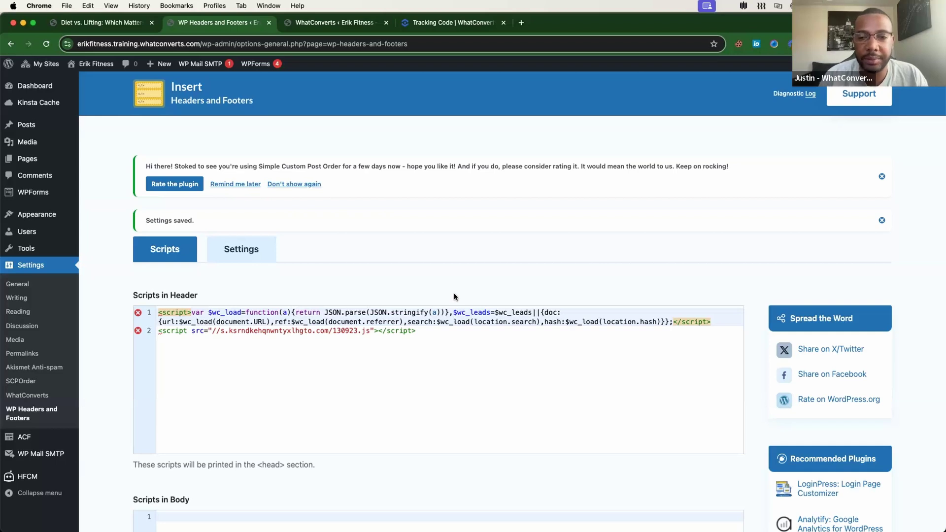
Copy profile ID 130923 from WhatConverts' Tracking Code page
left_click(430, 24)
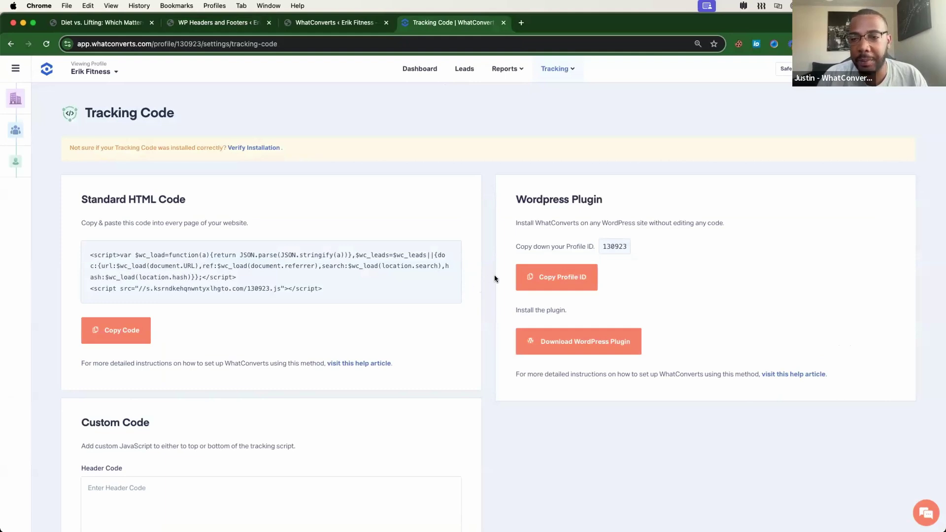
left_click(555, 77)
left_click(542, 299)
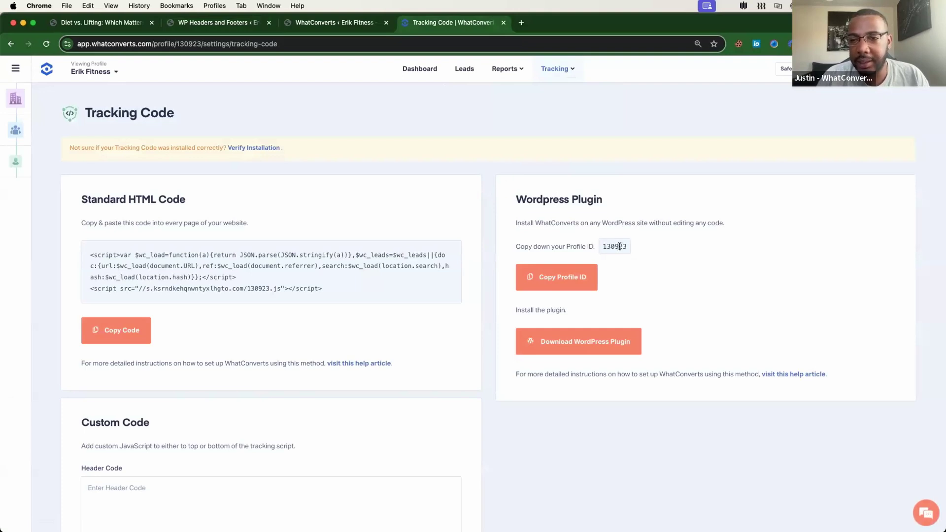
left_click(581, 271)
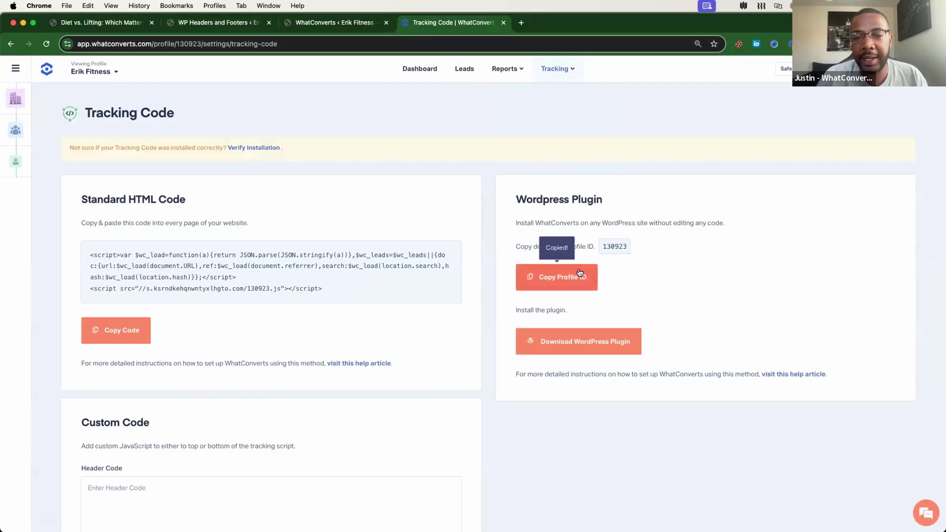
left_click(314, 30)
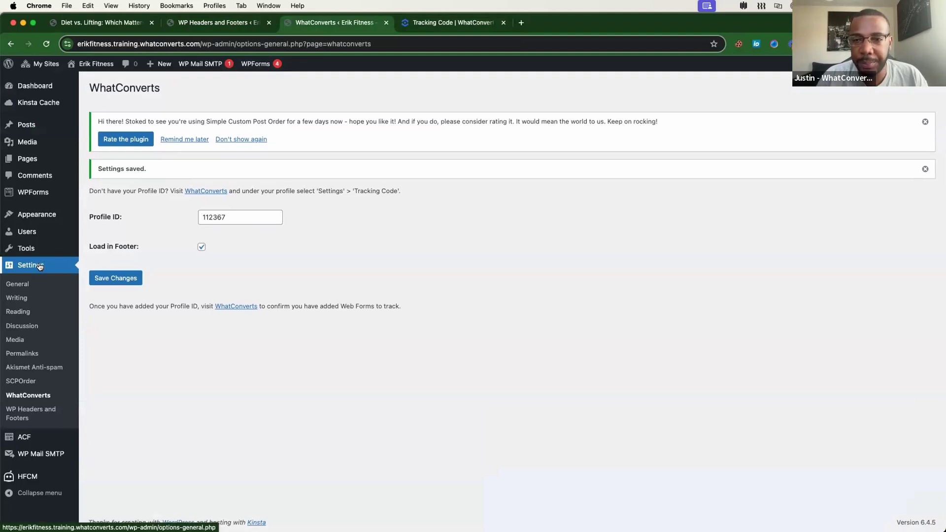
Replace the plugin's old Profile ID 112367 with 130923 and save the changes
left_click(41, 267)
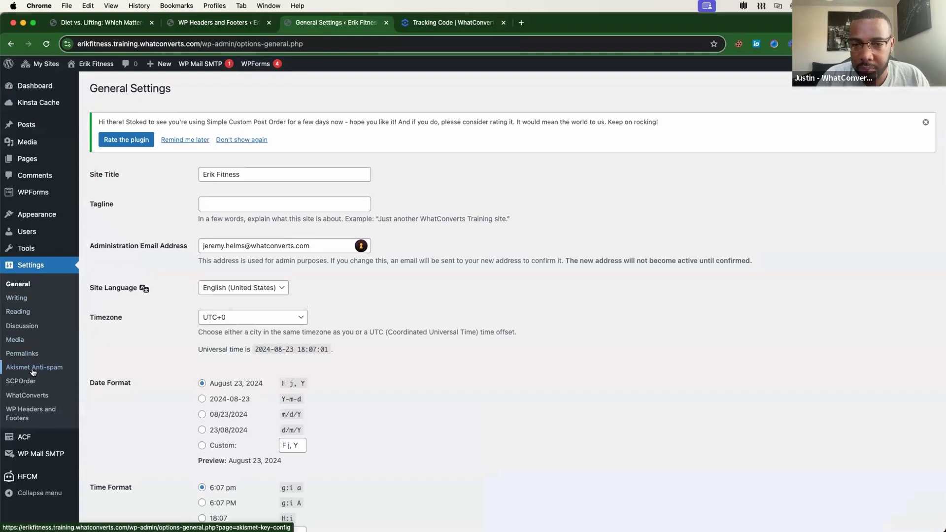
left_click(34, 396)
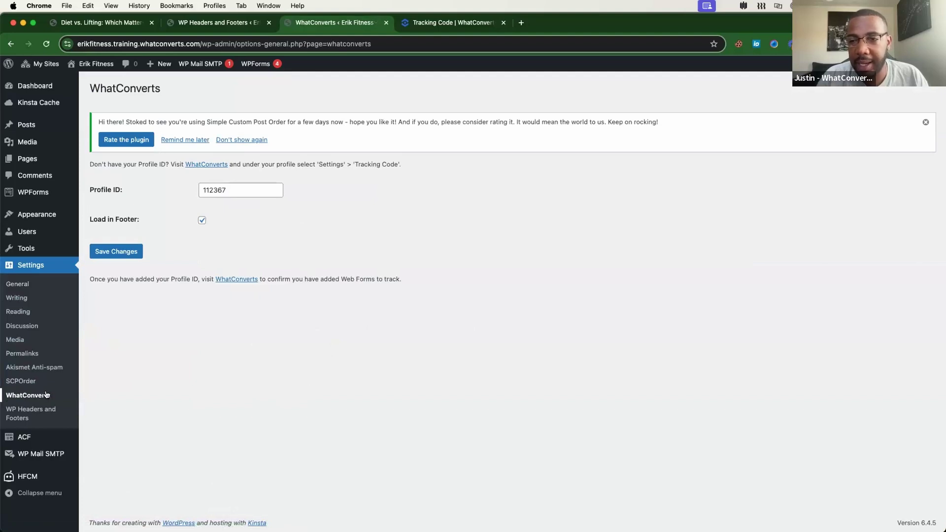
double_click(257, 192)
key("BackSpace")
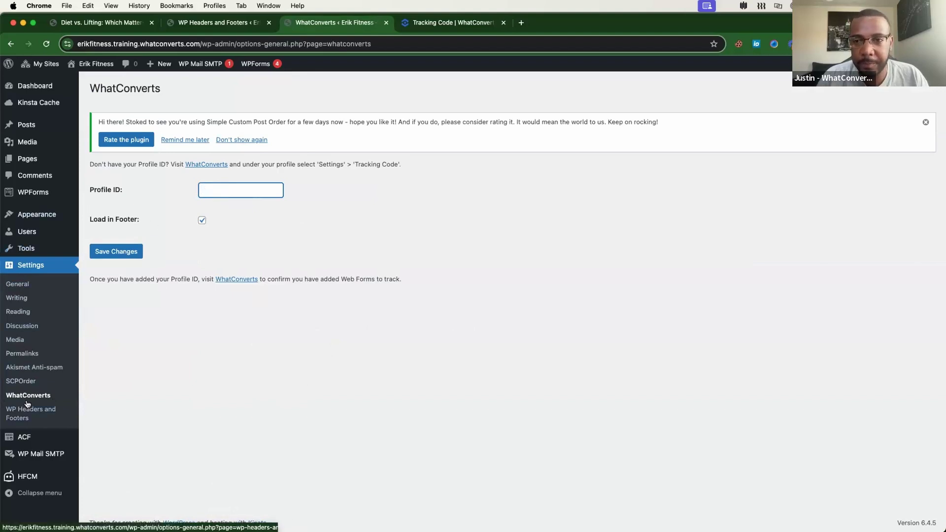
left_click(42, 395)
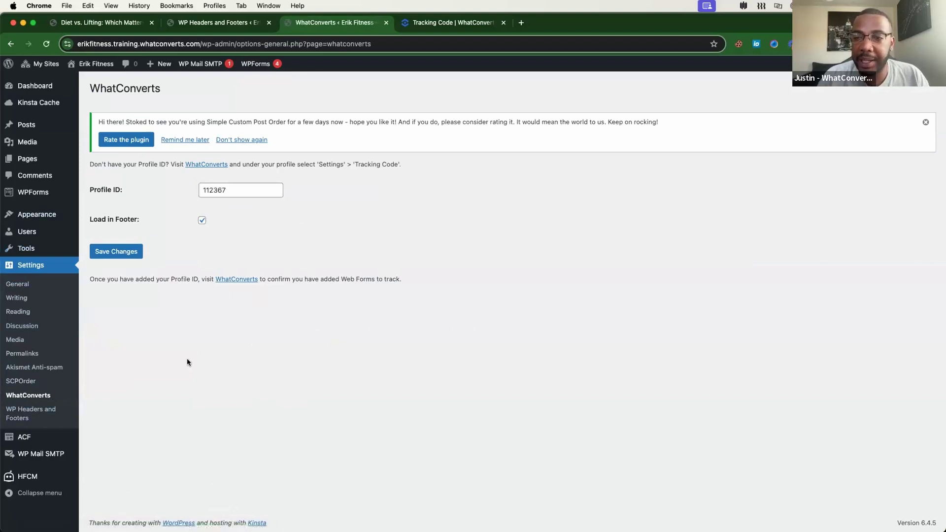
double_click(241, 190)
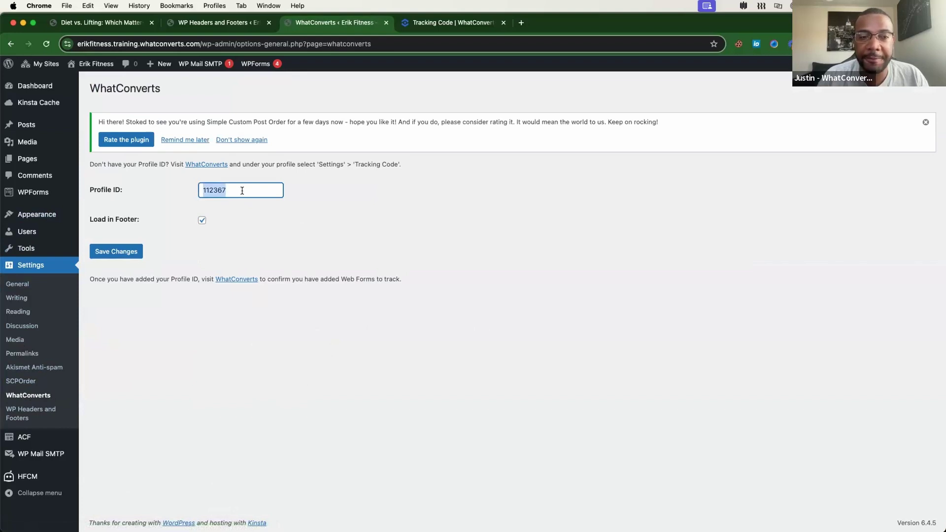
key("super+v")
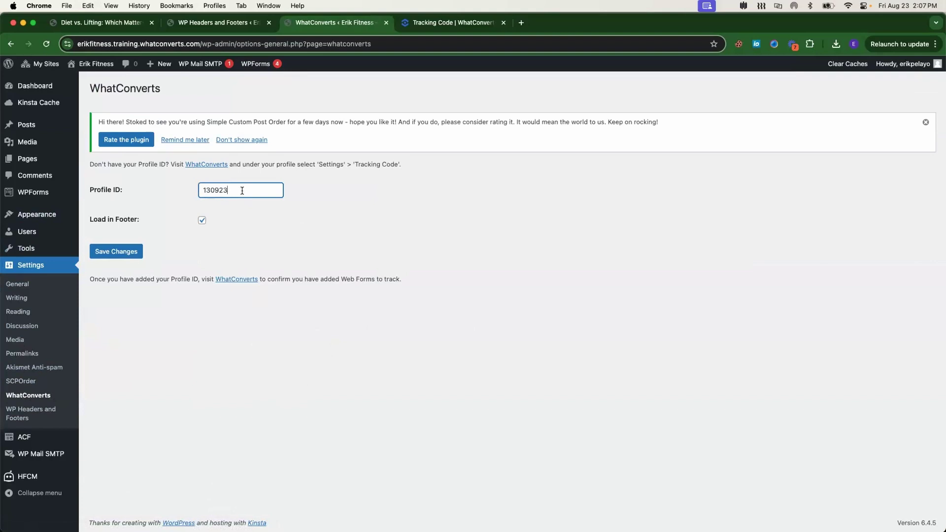
left_click(133, 252)
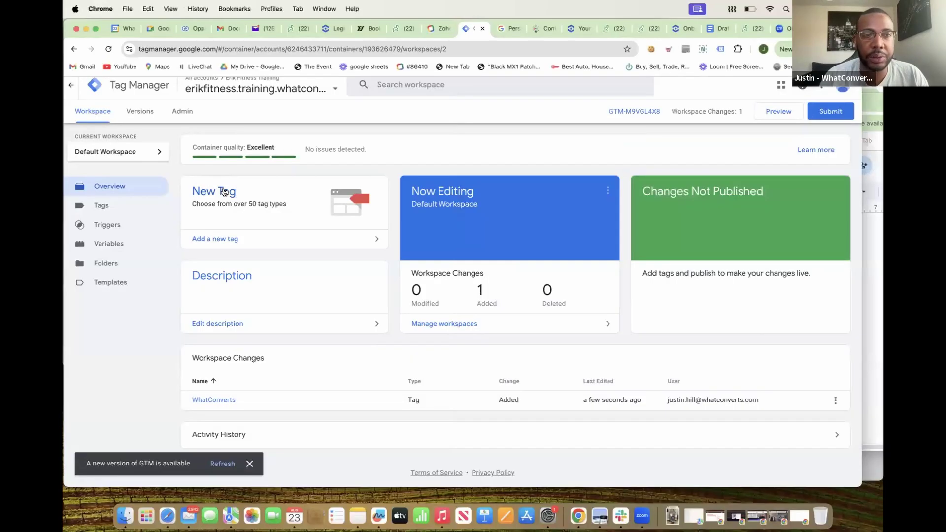
Create a new Custom HTML tag containing the pasted WhatConverts tracking script
left_click(224, 192)
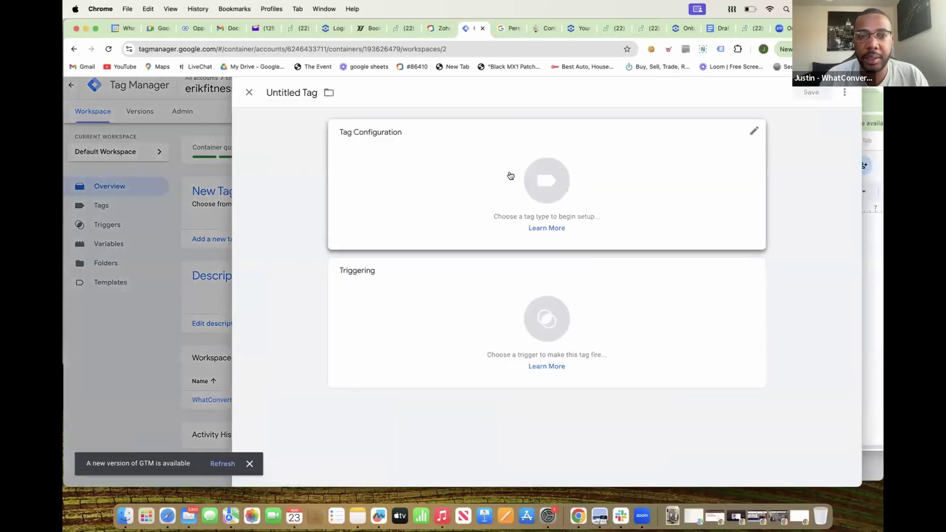
left_click(563, 189)
scroll(624, 359, "down", 1)
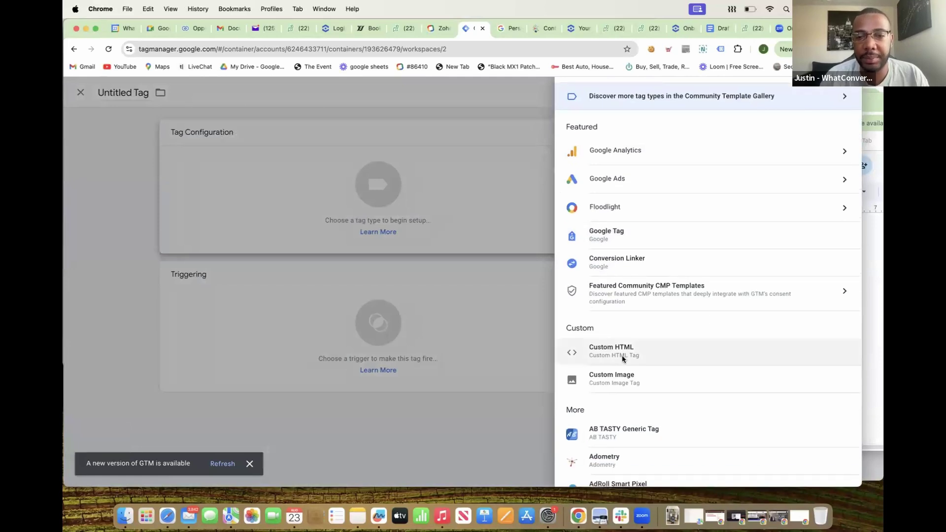
left_click(622, 356)
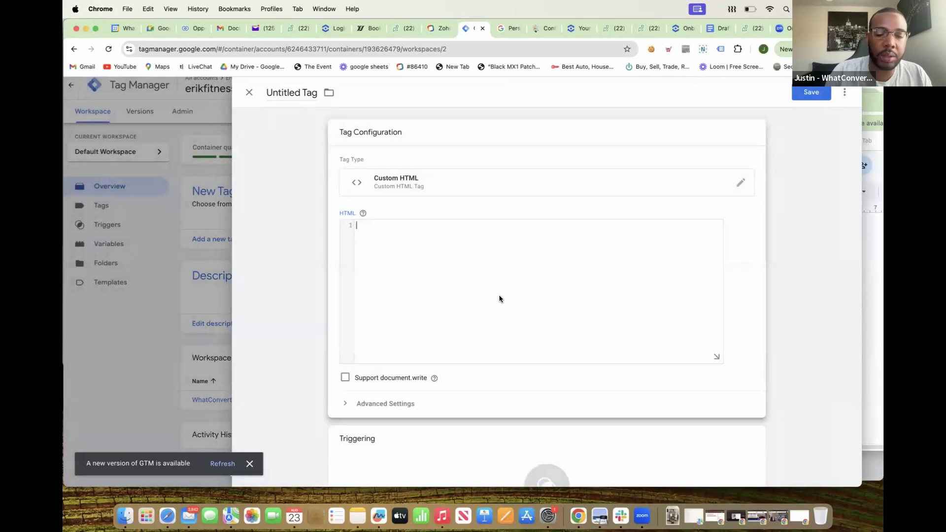
key("super+v")
scroll(552, 260, "down", 1)
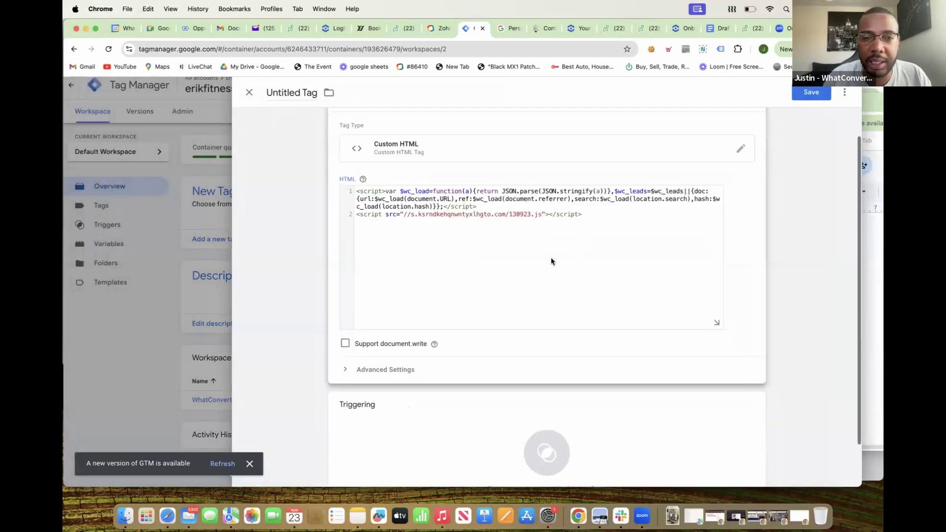
scroll(551, 261, "down", 2)
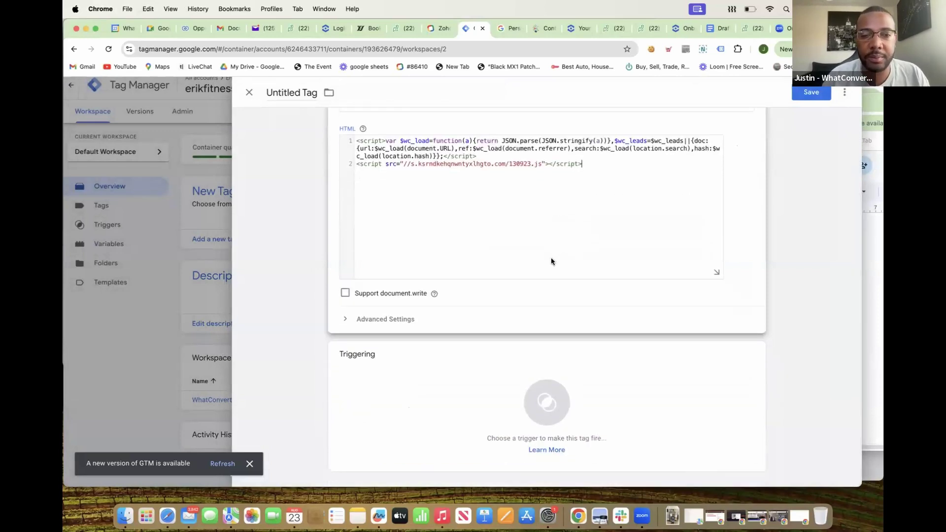
Set the tag to fire on All Pages, then save it named 'WhatConverts'
left_click(547, 398)
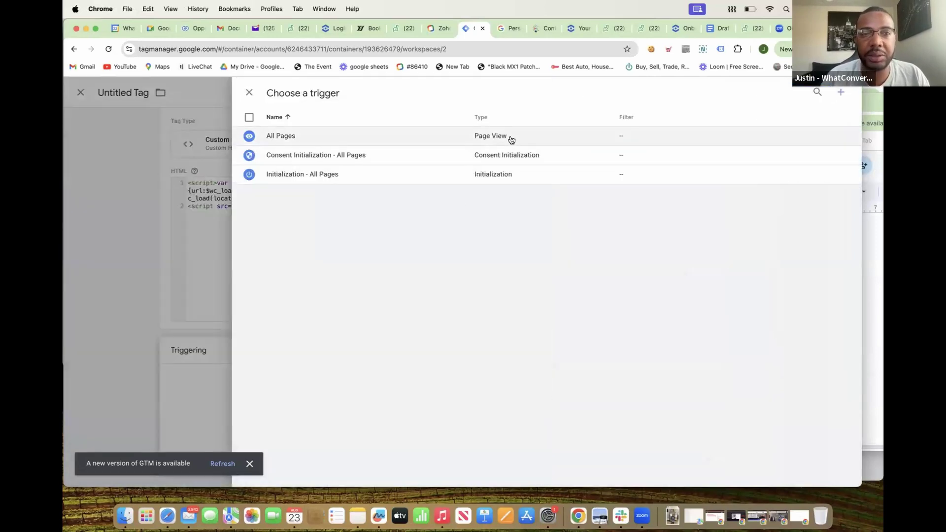
left_click(511, 138)
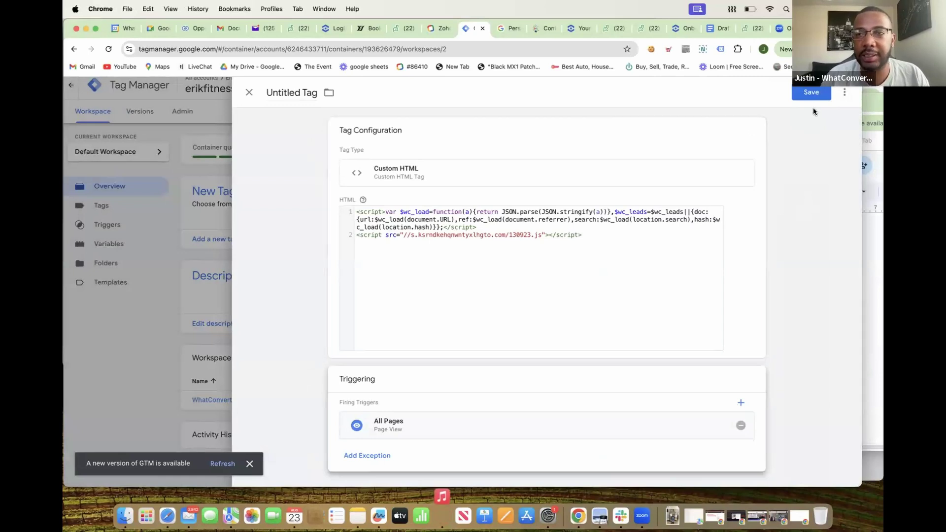
left_click(811, 93)
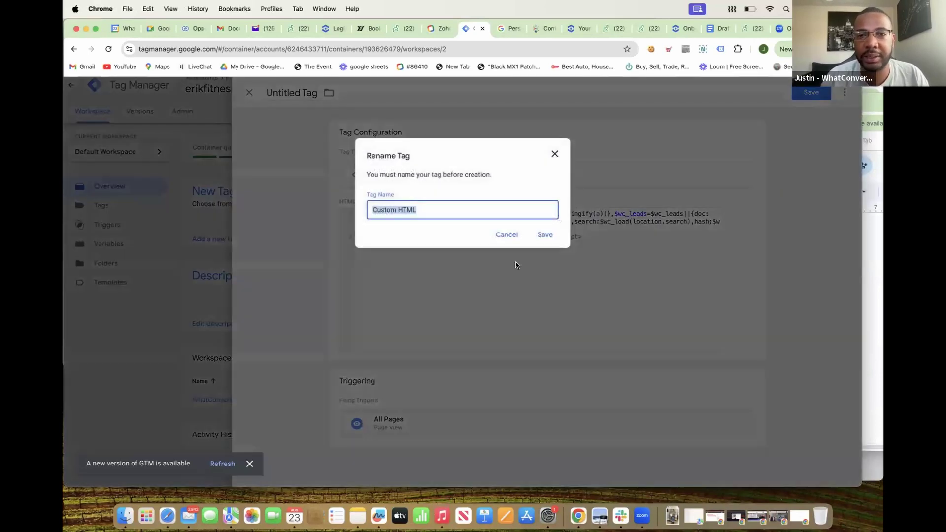
type("WhatConverts")
key("Return")
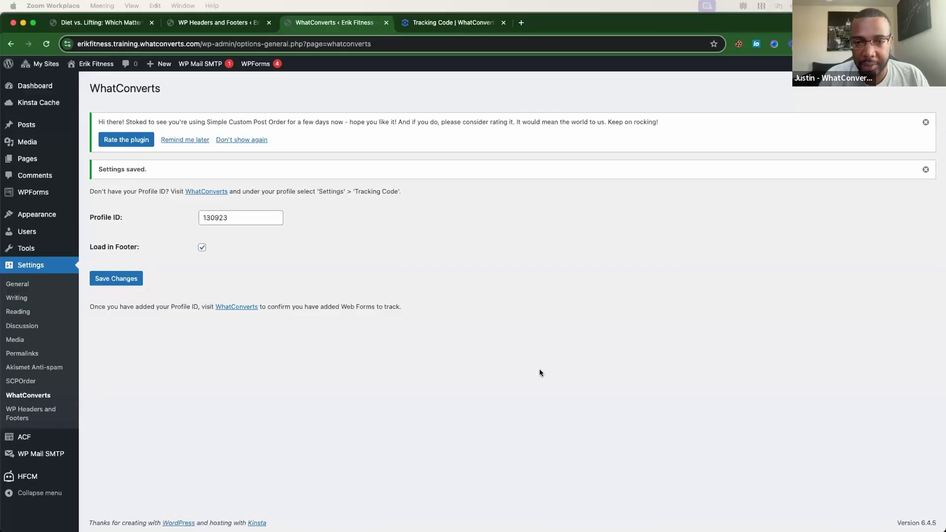
Review the saved WhatConverts plugin settings, then switch to the live Diet vs. Lifting post
left_click(540, 374)
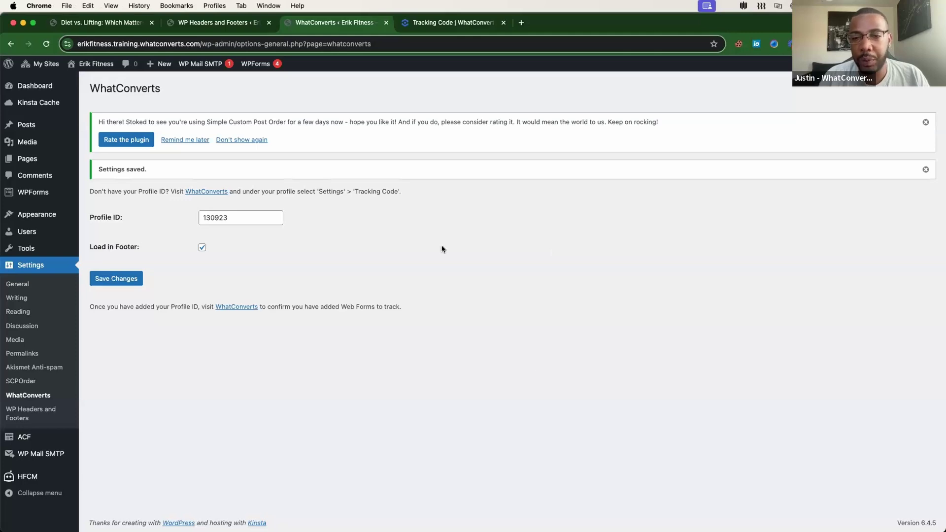
left_click(403, 27)
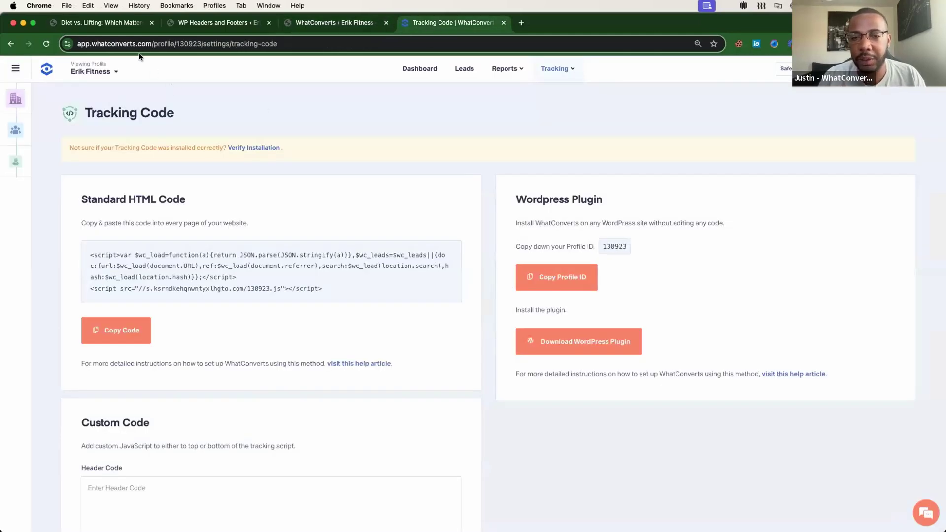
key("super+1")
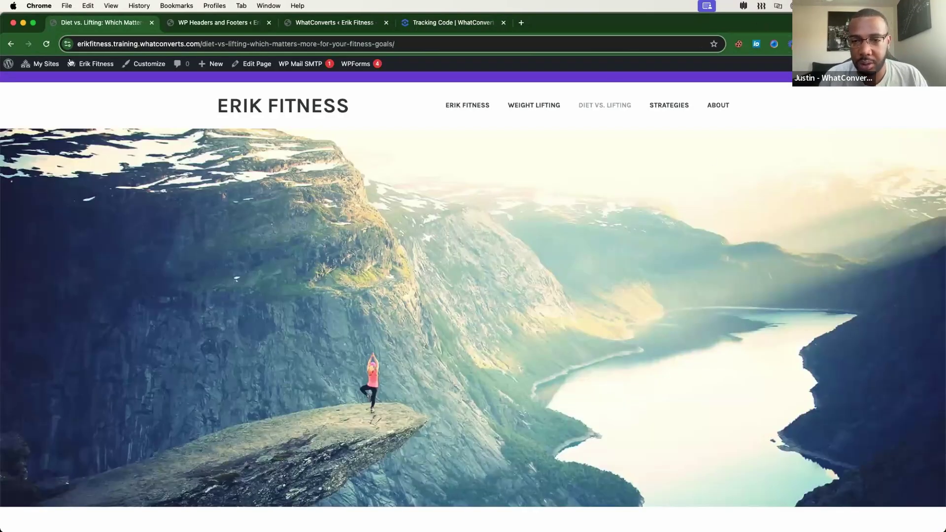
Reload the Diet vs. Lifting post and check in Cookie-Editor that wc_ cookies are set
left_click(48, 43)
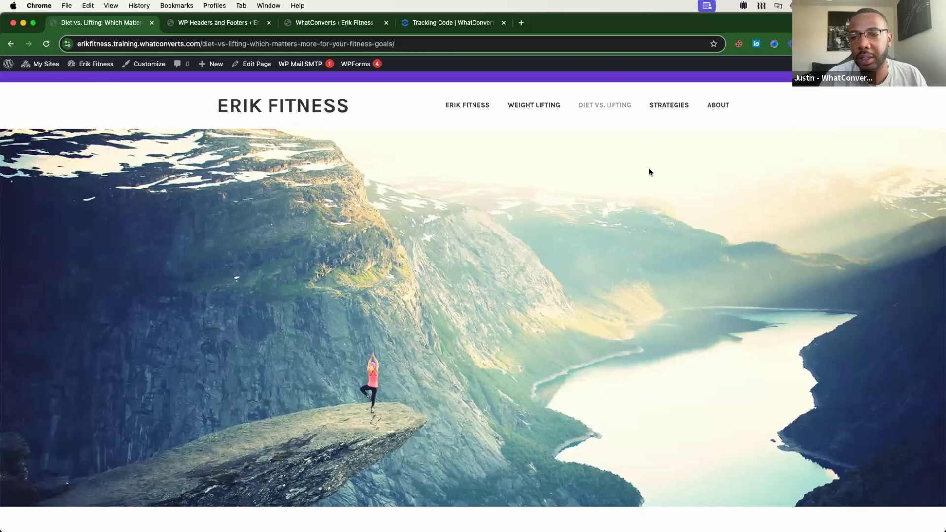
left_click(737, 44)
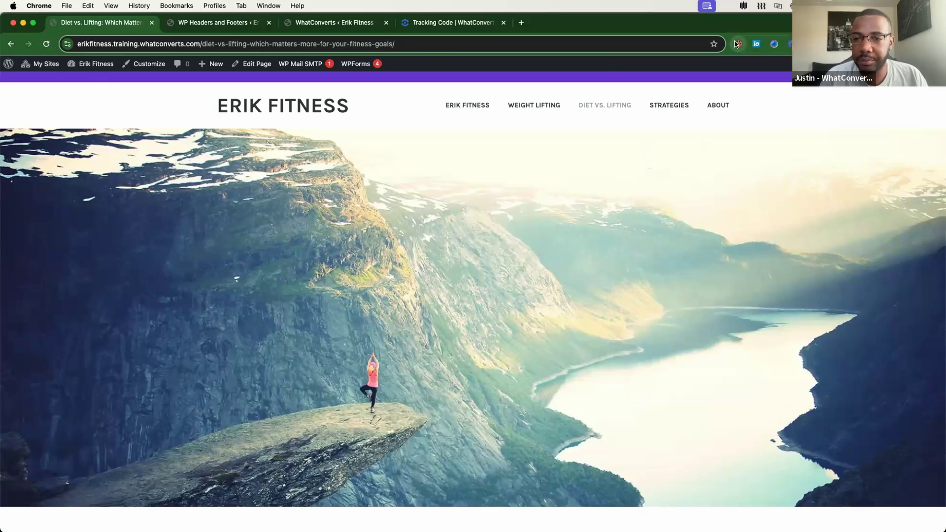
scroll(586, 226, "down", 2)
scroll(586, 226, "down", 1)
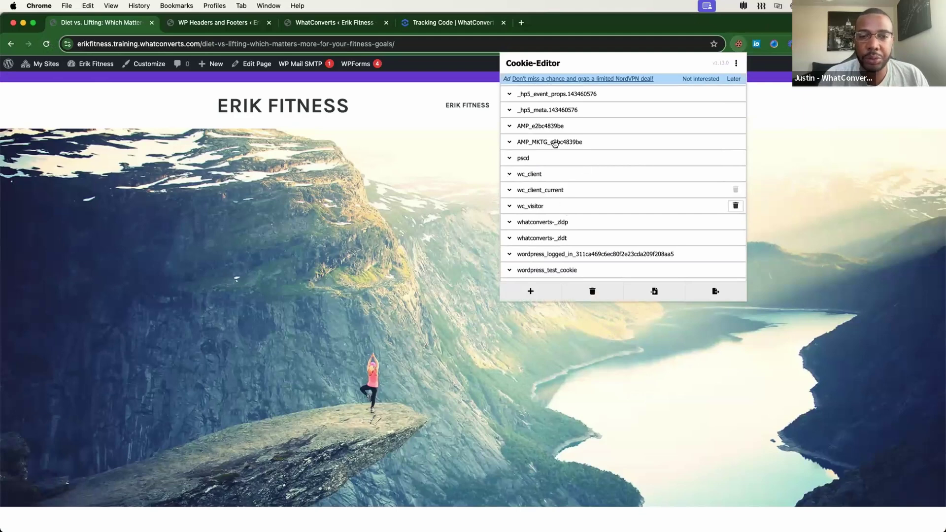
left_click(442, 191)
left_click(445, 26)
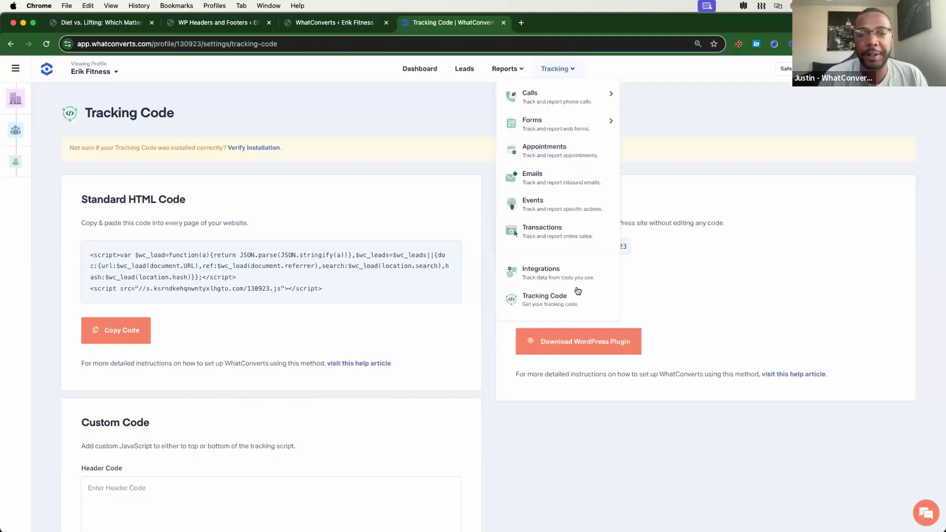
Run Verify Installation and confirm the tracking code installed successfully
left_click(254, 147)
left_click(536, 206)
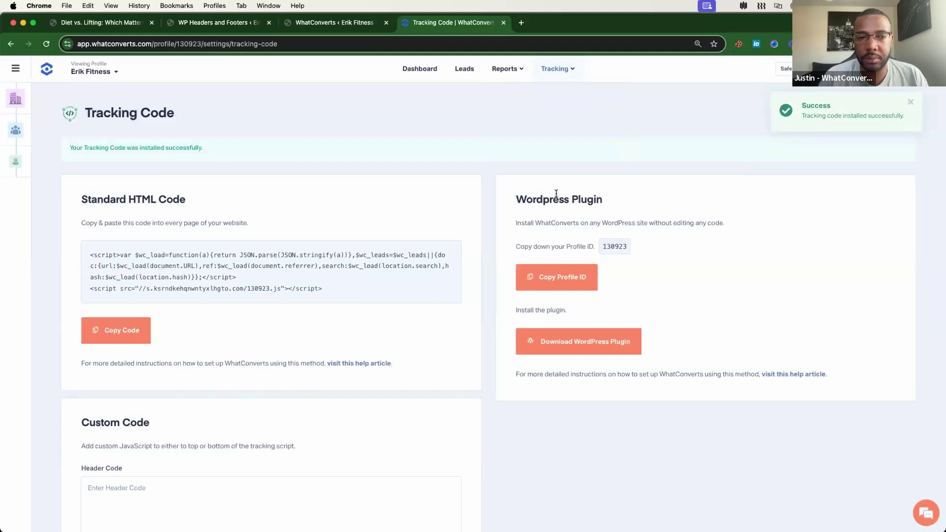
left_click_drag(206, 150, 68, 148)
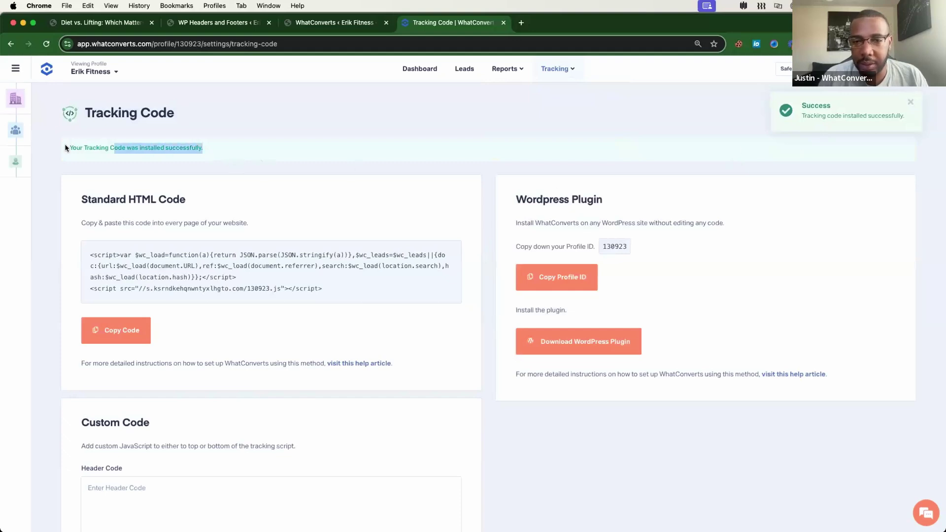
left_click(214, 179)
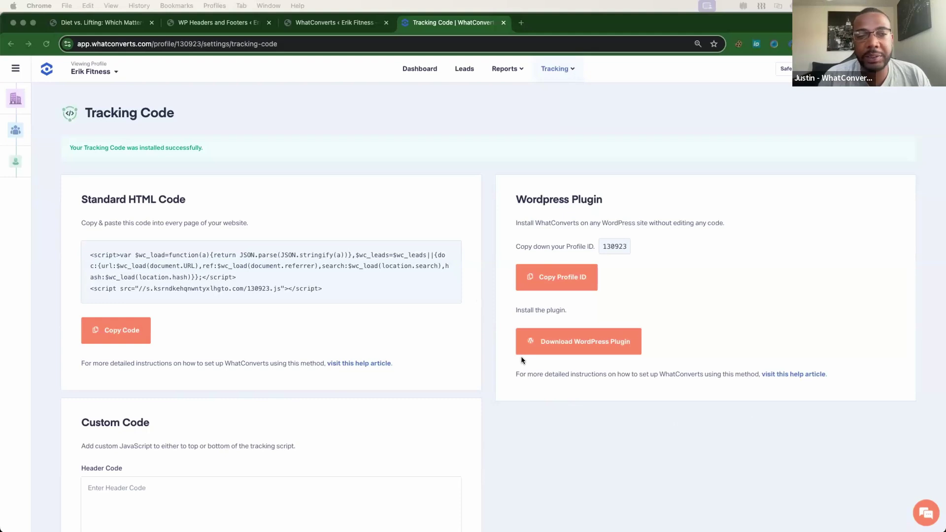
Reopen the Erik Fitness profile from the account switcher
left_click(567, 68)
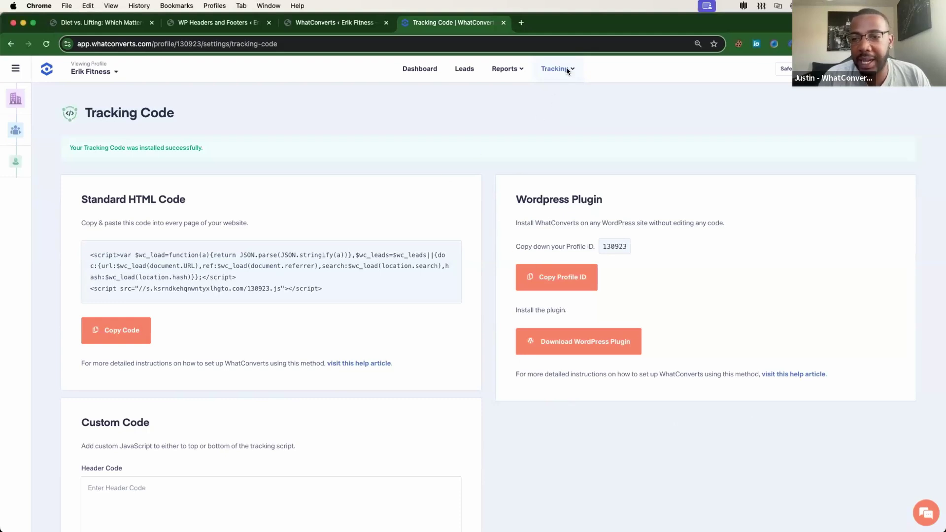
left_click(101, 78)
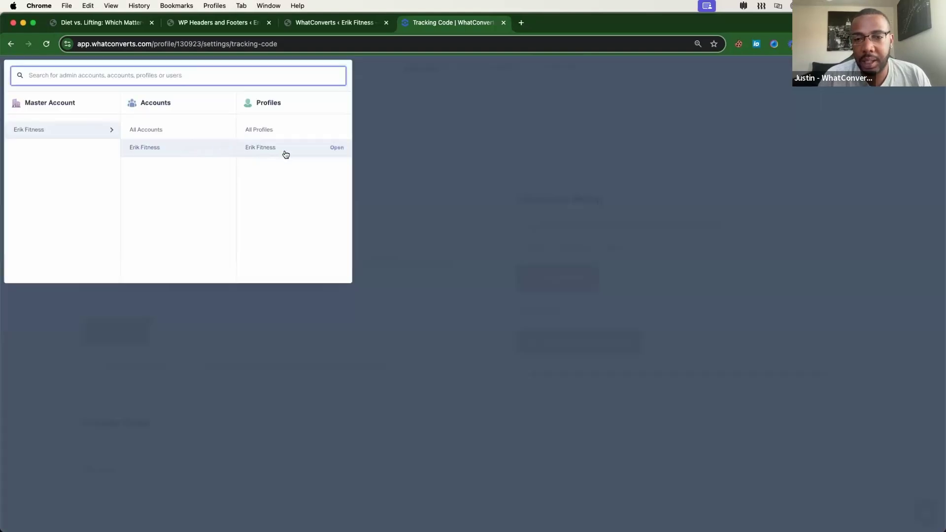
left_click(339, 150)
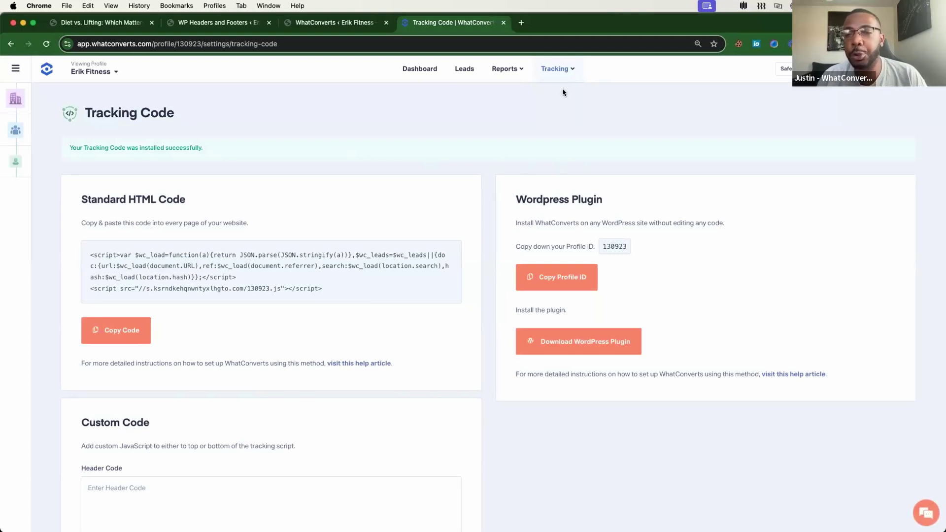
Go to Tracking > Calls > Phone Numbers, which lists no numbers yet
left_click(562, 69)
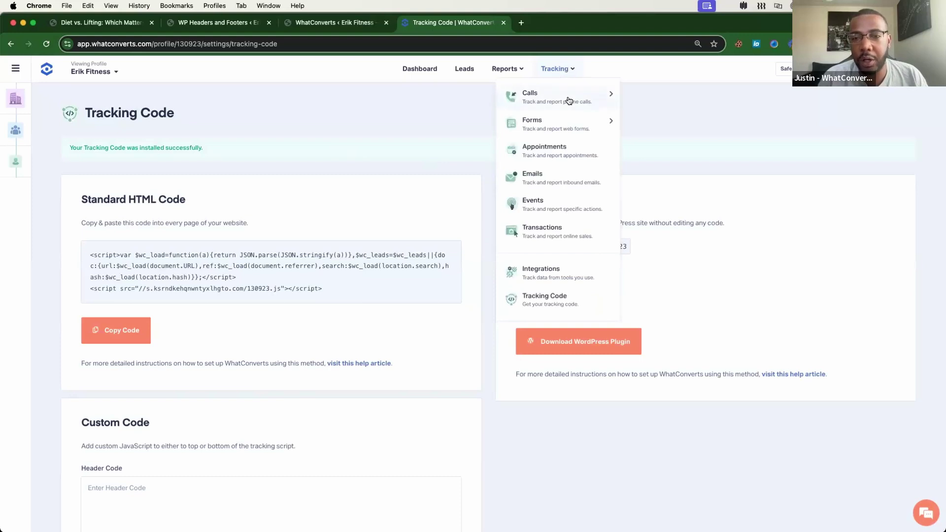
mouse_move(611, 98)
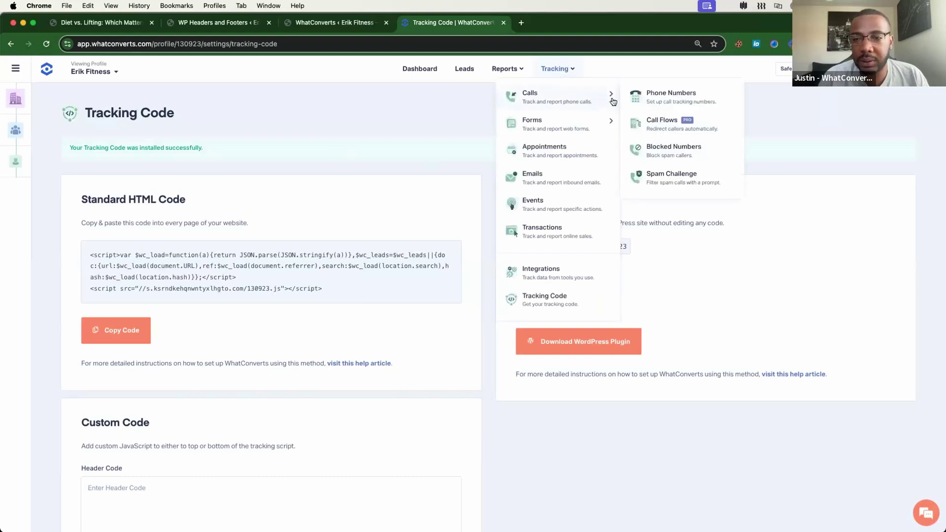
left_click(680, 100)
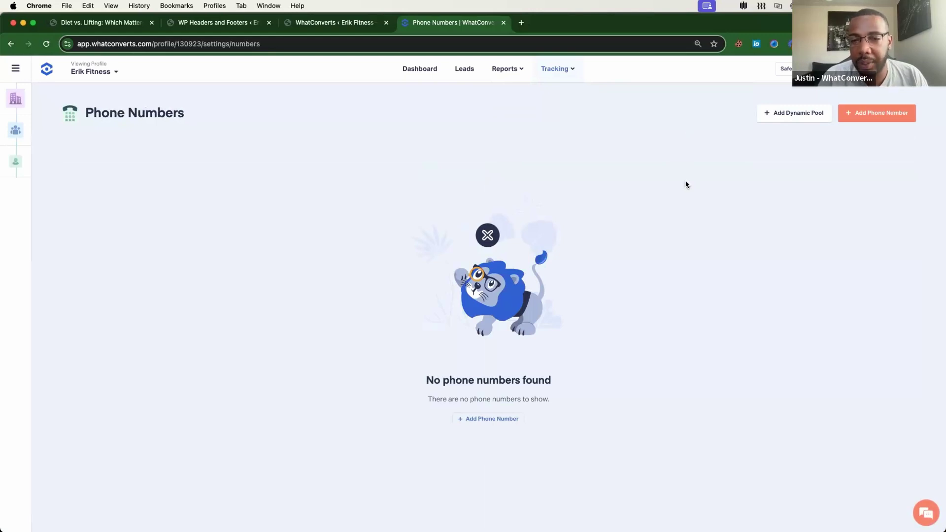
Start adding a tracking number using the advanced call tracking setup
left_click(883, 120)
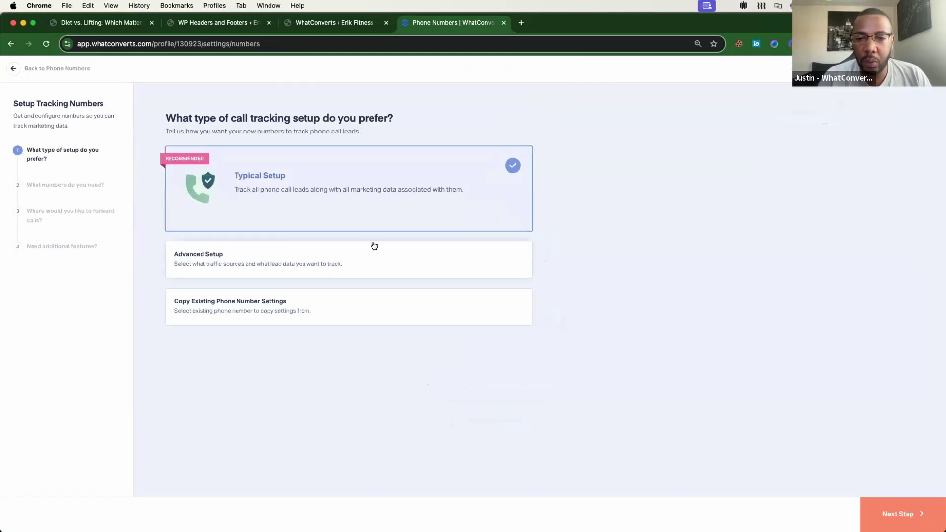
left_click(403, 265)
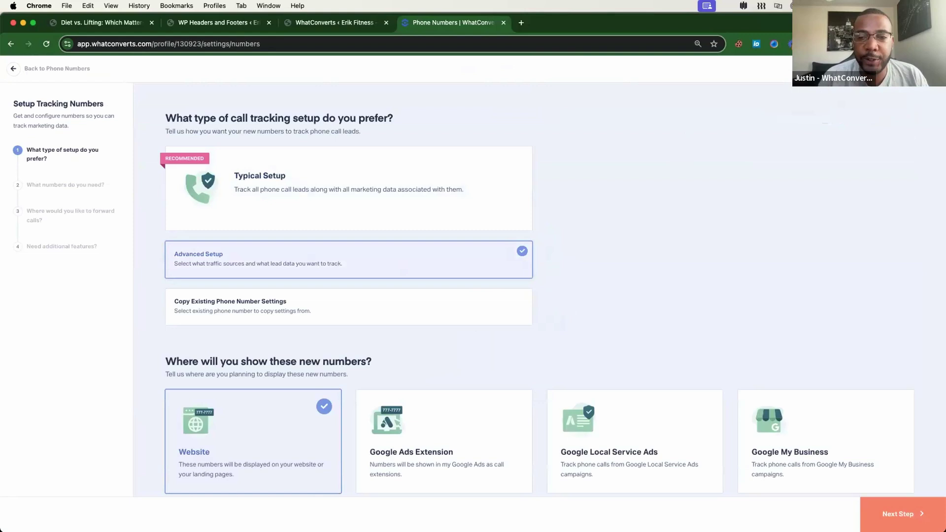
scroll(689, 265, "down", 1)
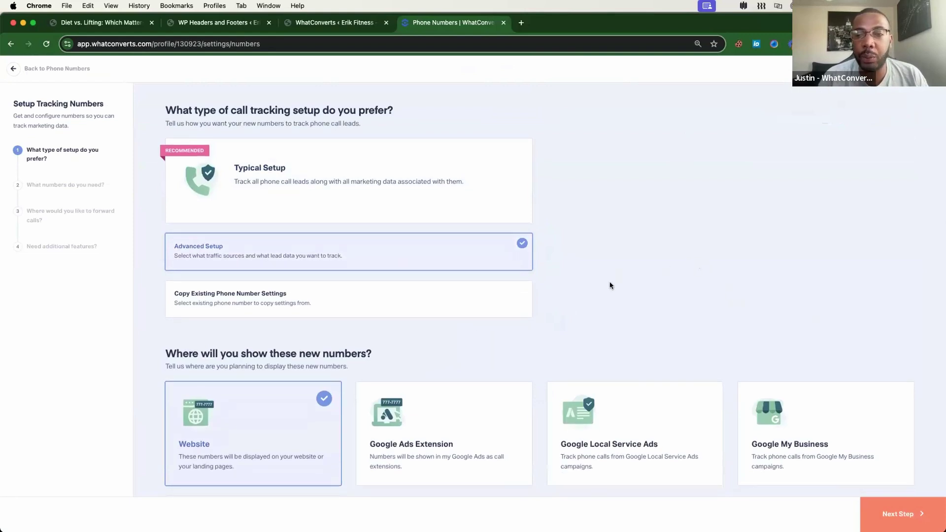
scroll(610, 283, "down", 5)
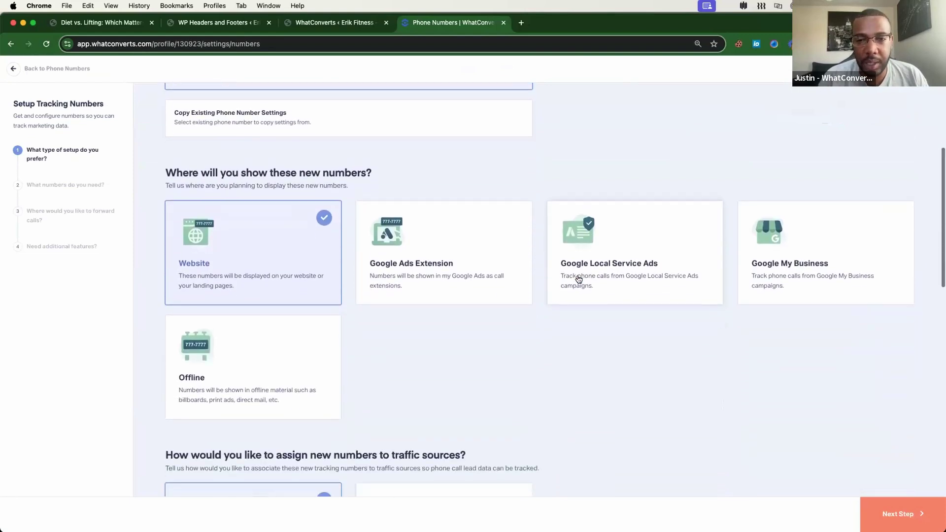
scroll(579, 279, "down", 2)
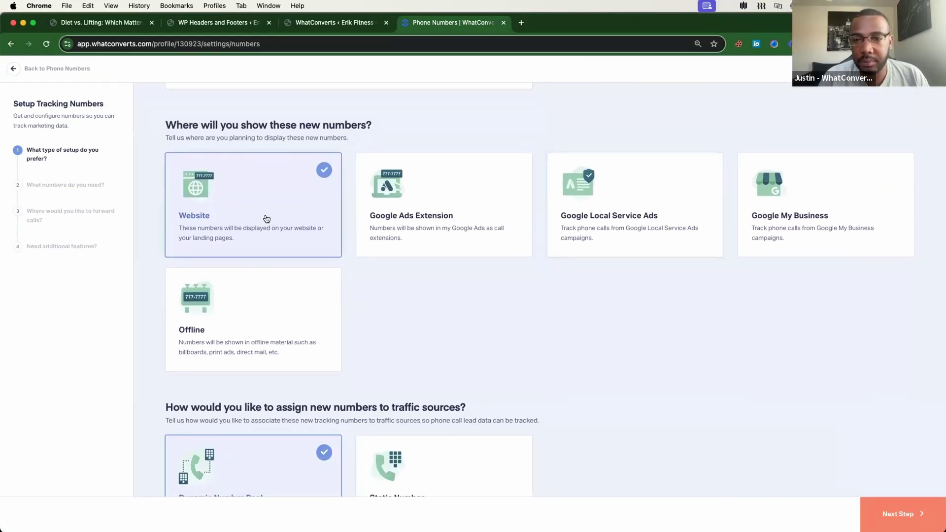
scroll(488, 328, "down", 4)
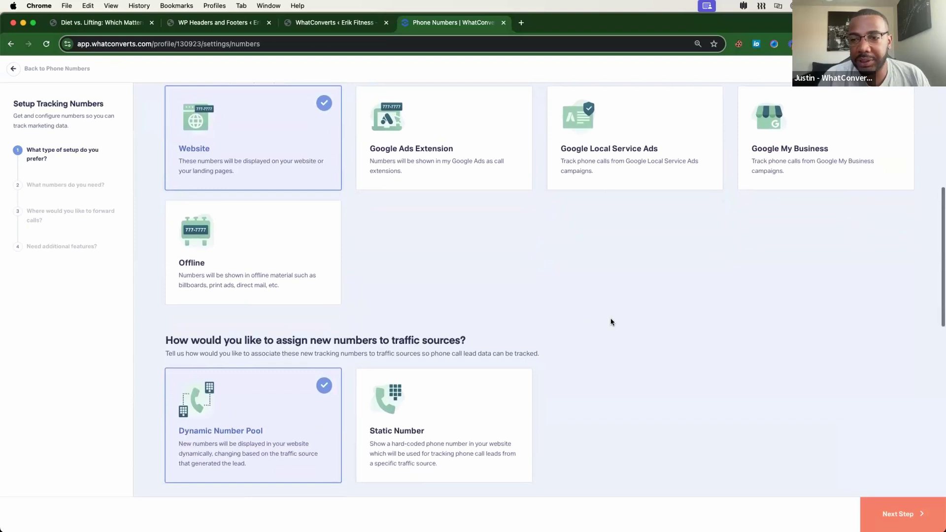
scroll(611, 322, "down", 2)
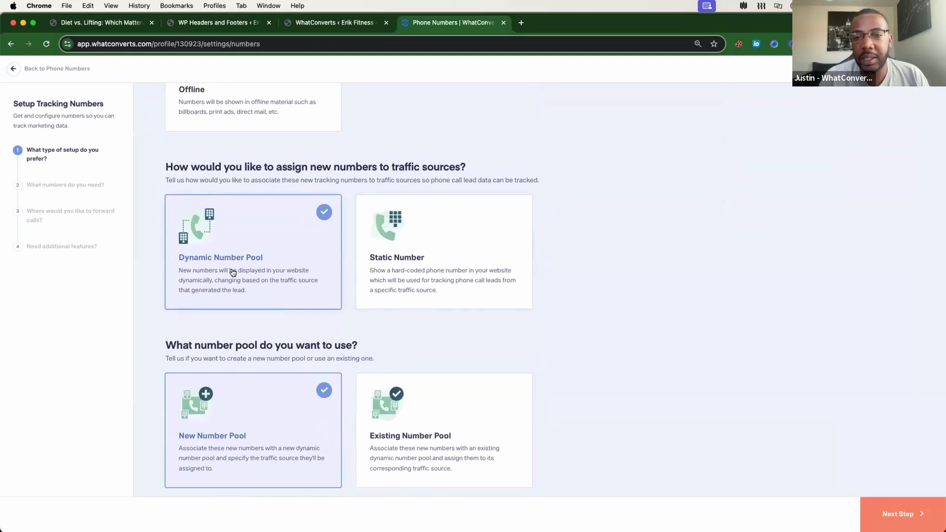
scroll(423, 316, "down", 1)
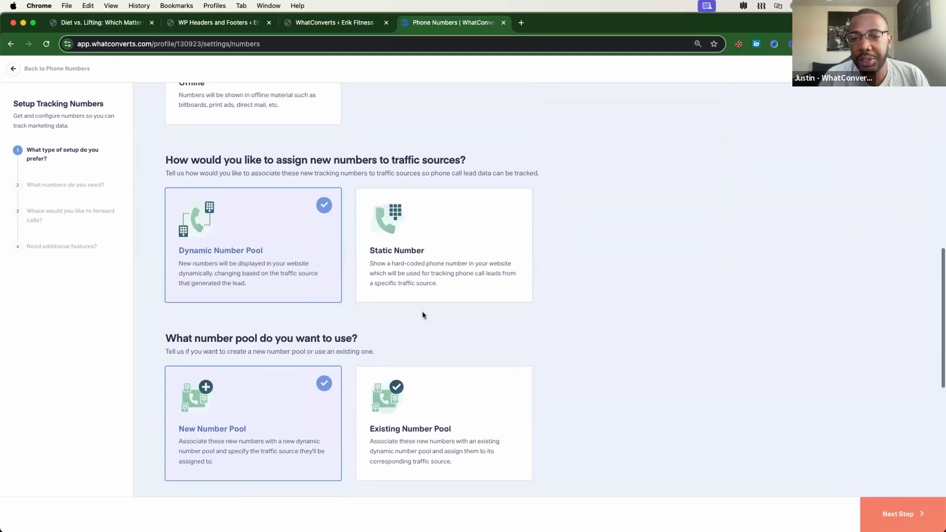
scroll(591, 289, "down", 5)
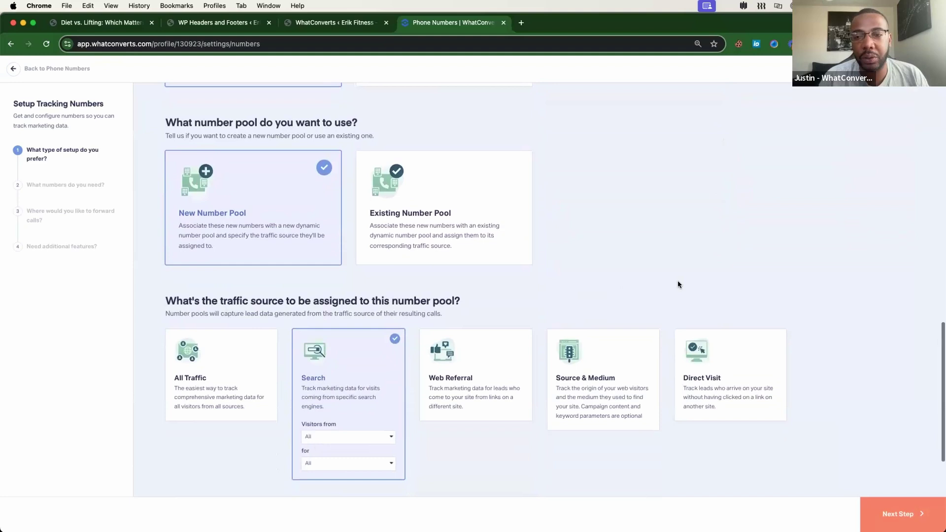
scroll(678, 285, "down", 1)
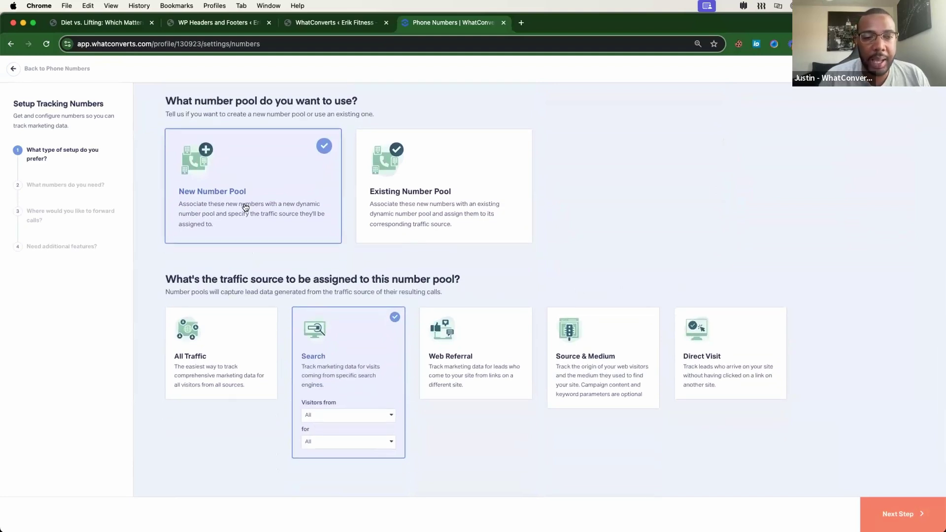
scroll(259, 241, "up", 1)
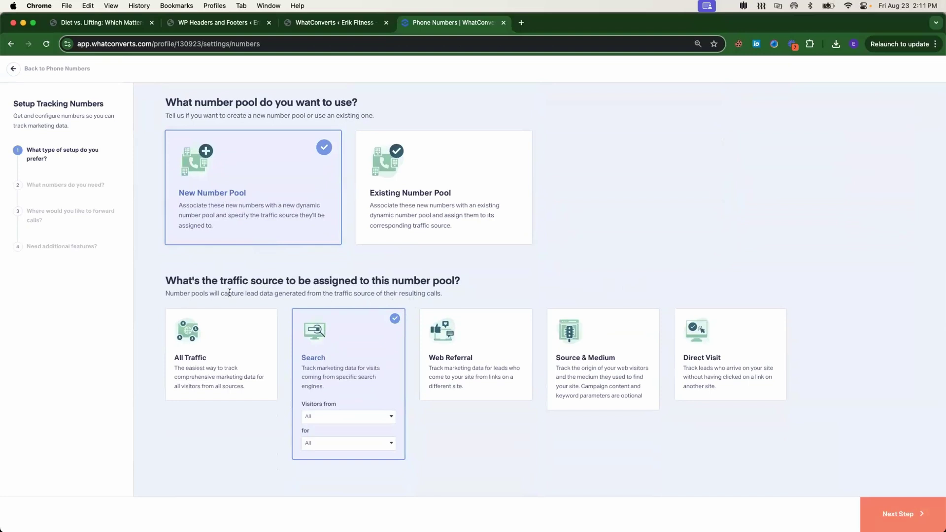
scroll(275, 290, "down", 1)
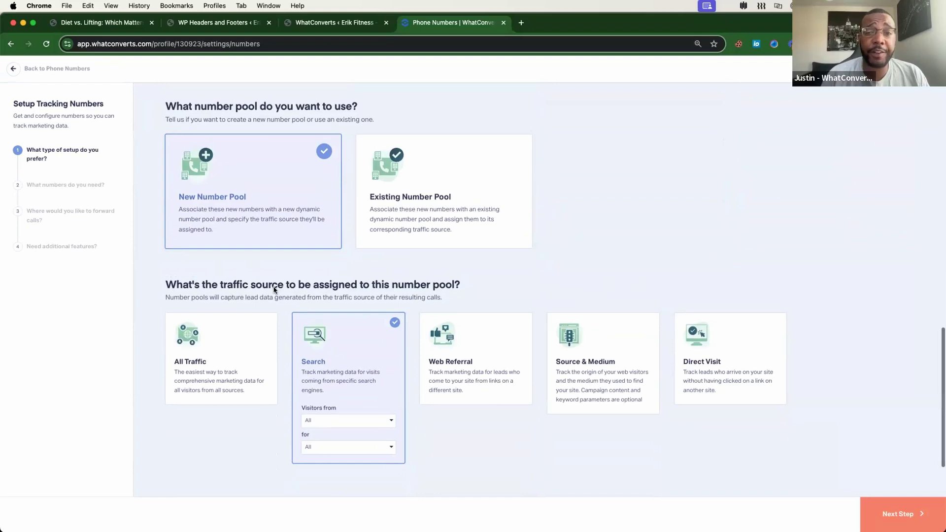
Assign All Traffic to the New Number Pool and continue to step 2
left_click(248, 336)
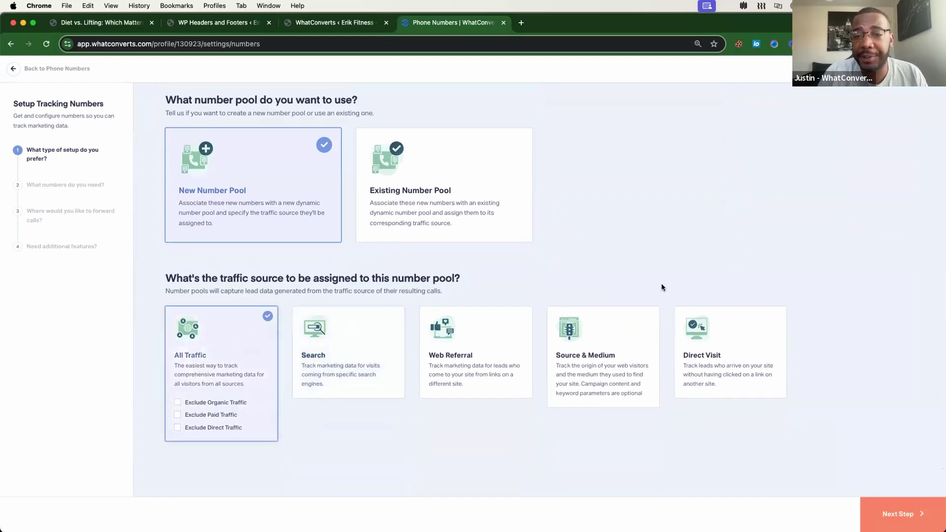
scroll(661, 285, "down", 3)
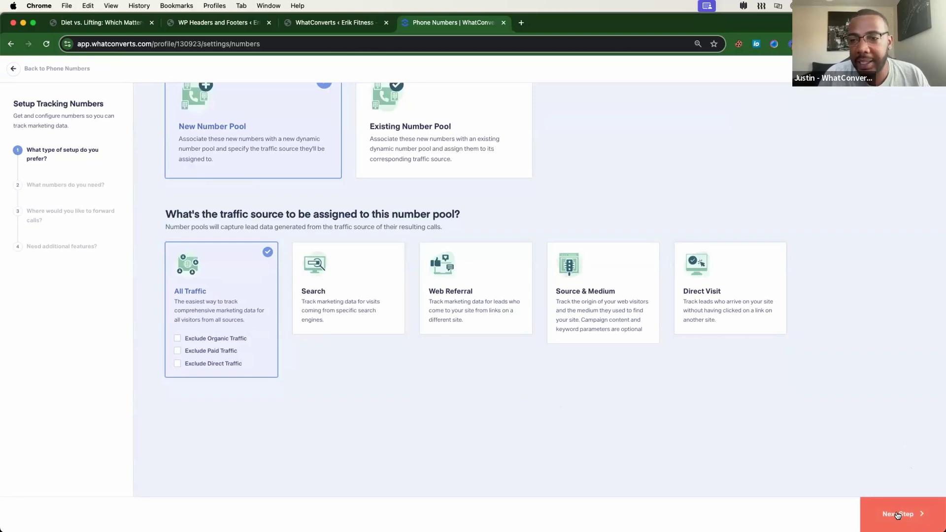
left_click(898, 515)
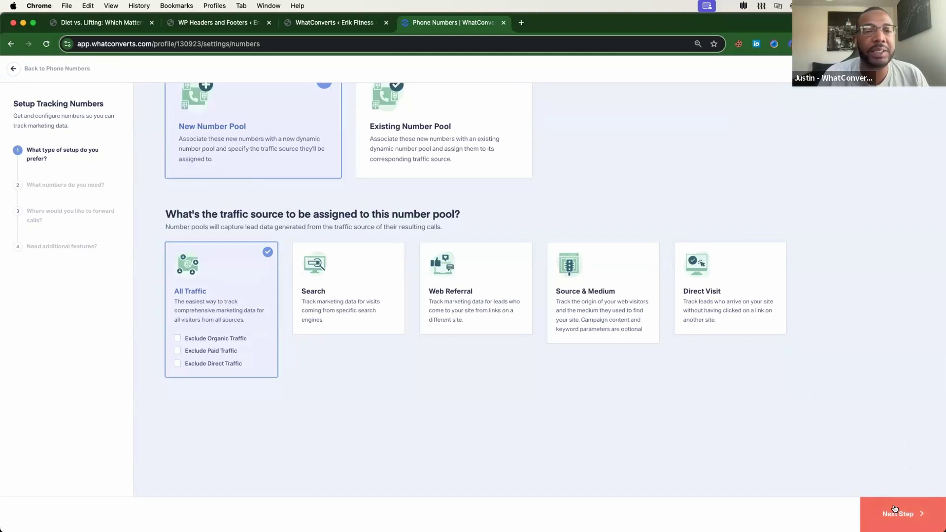
left_click(894, 509)
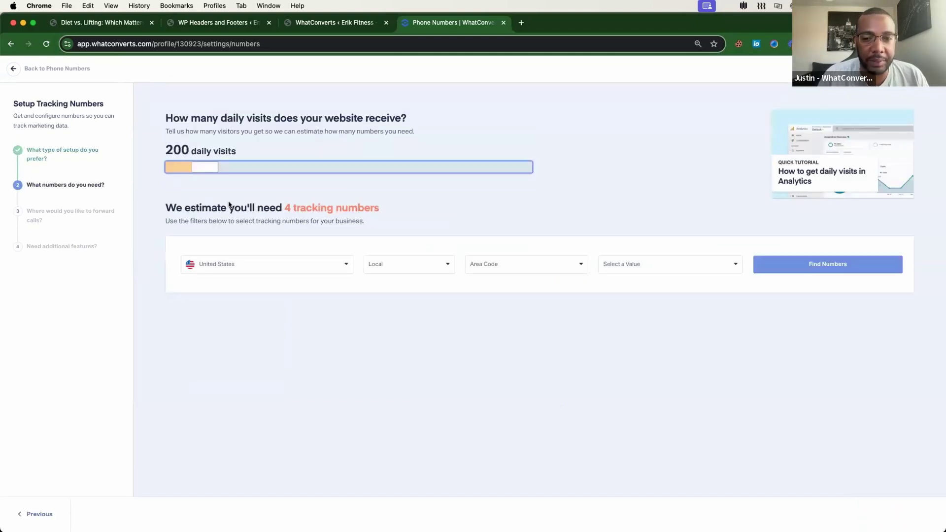
Set daily visits to 296, keeping United States as the country and Local as the number type
mouse_move(205, 167)
left_mouse_down()
mouse_move(176, 167)
mouse_move(373, 167)
mouse_move(165, 169)
mouse_move(234, 169)
mouse_move(216, 173)
left_mouse_up()
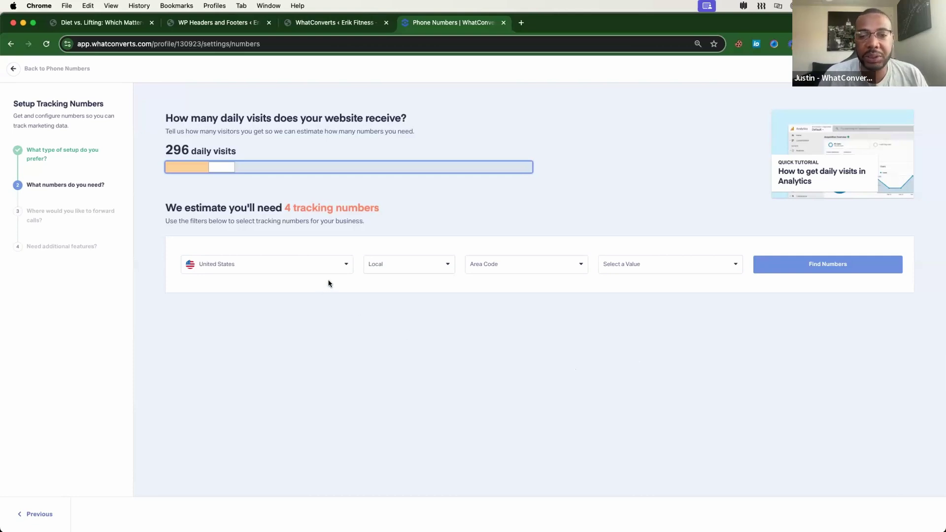
left_click(236, 266)
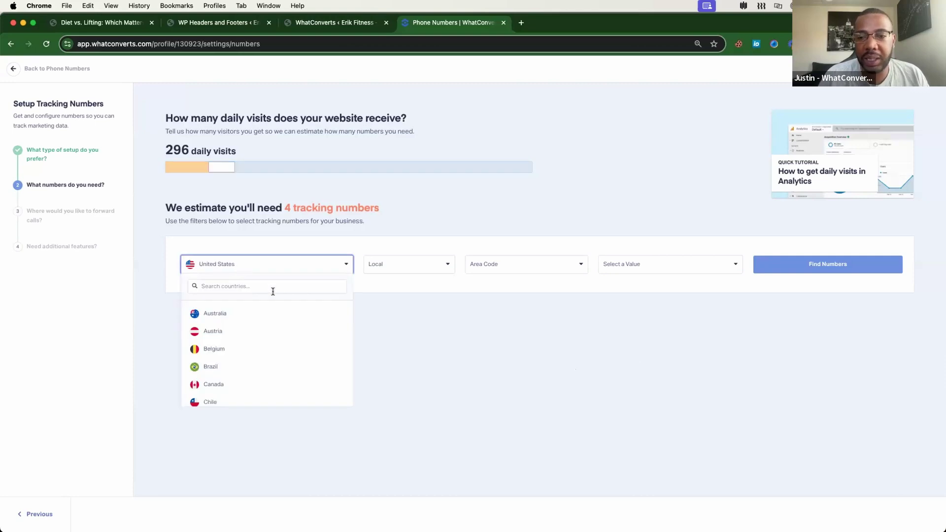
left_click(387, 332)
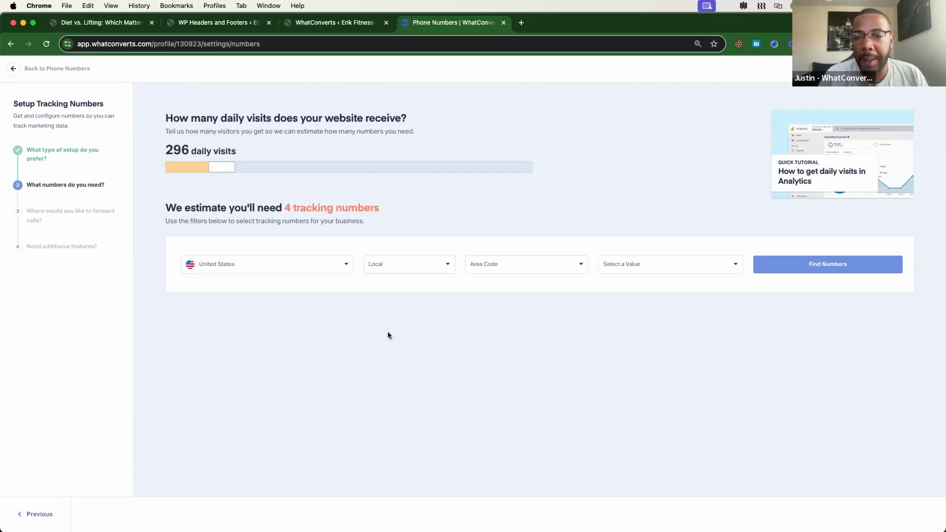
left_click(414, 268)
left_click(393, 287)
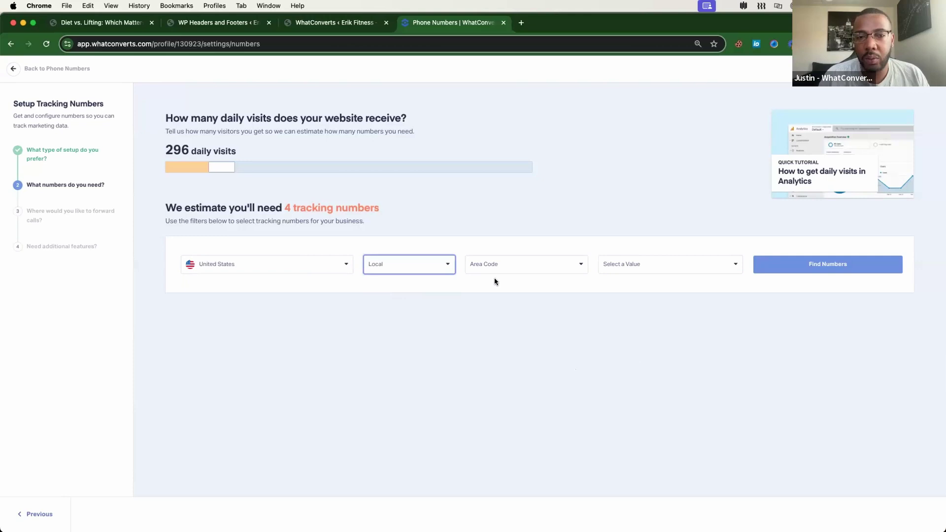
Filter by the 509 / WA area code, find the four available numbers, and continue
left_click(512, 269)
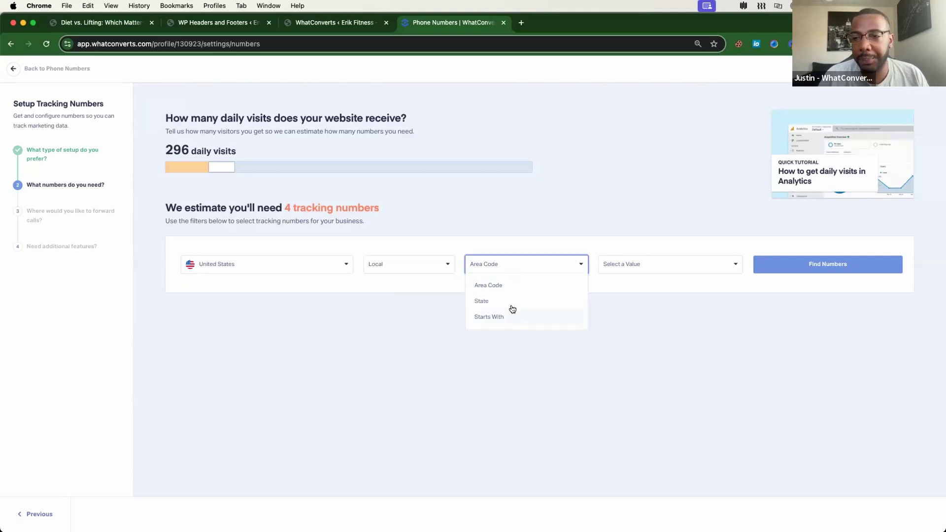
left_click(519, 289)
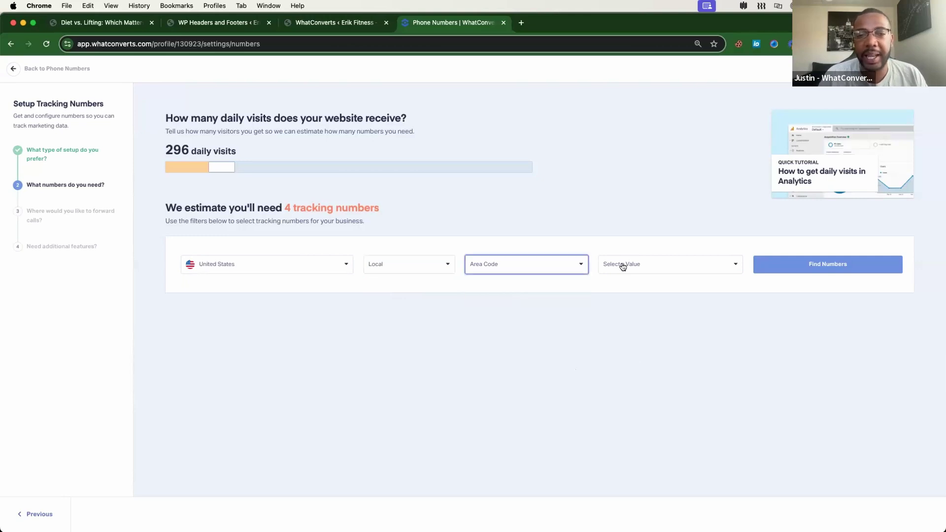
left_click(623, 267)
left_click(656, 287)
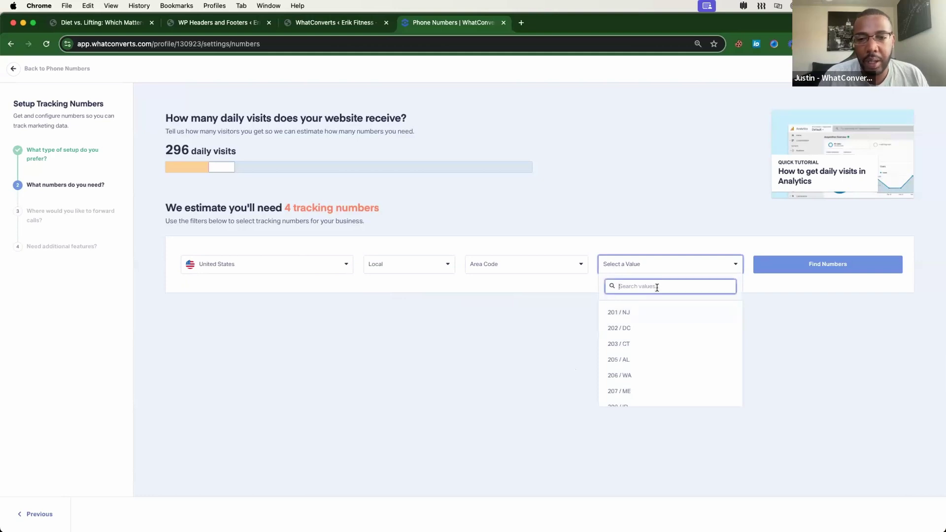
type("509")
left_click(654, 317)
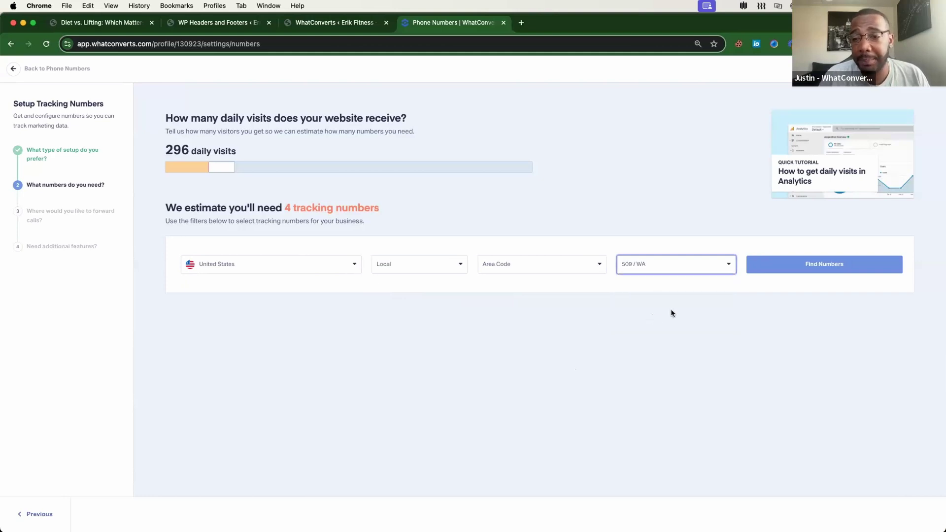
left_click(815, 265)
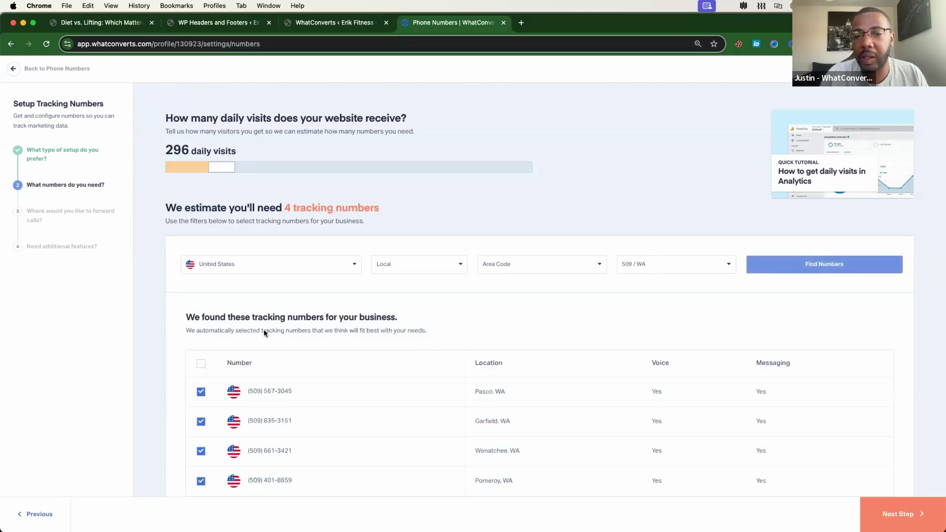
scroll(276, 333, "down", 3)
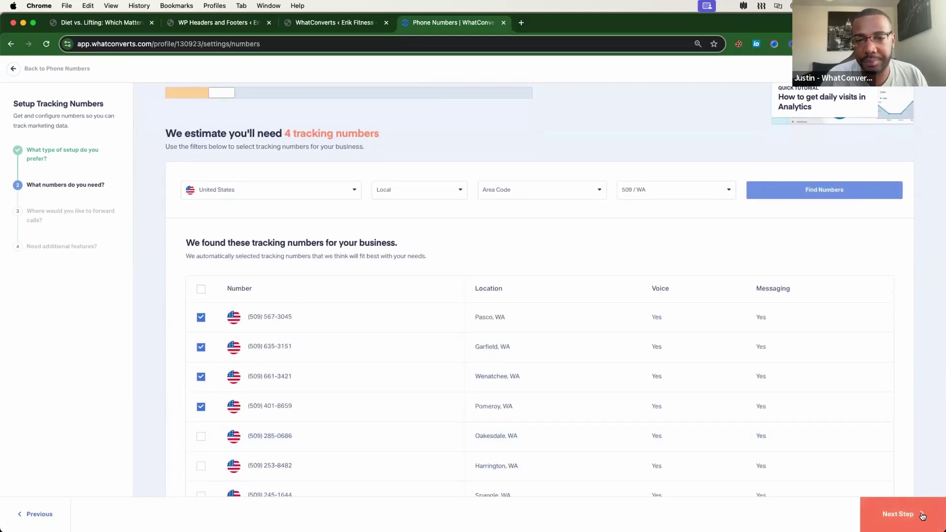
left_click(922, 515)
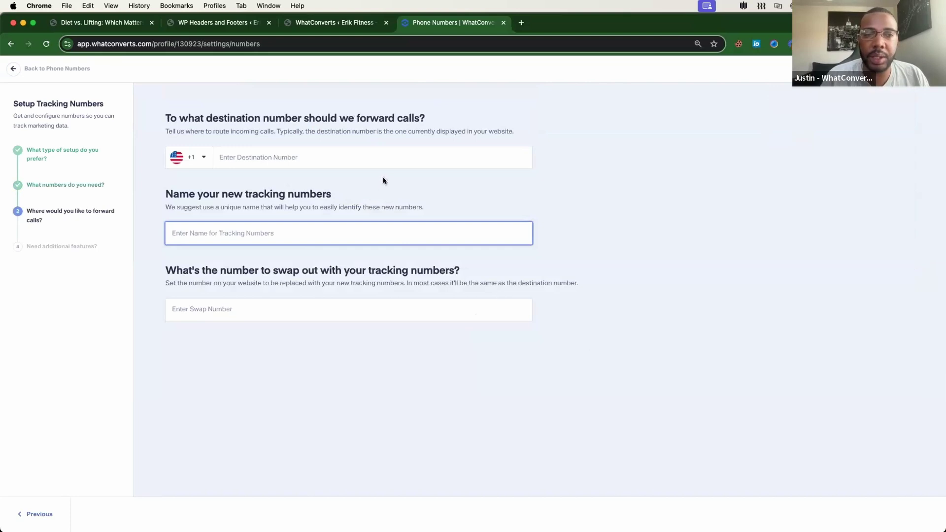
Enter the business phone number as the destination and name the tracking numbers 'Erik fitness'
left_click(321, 157)
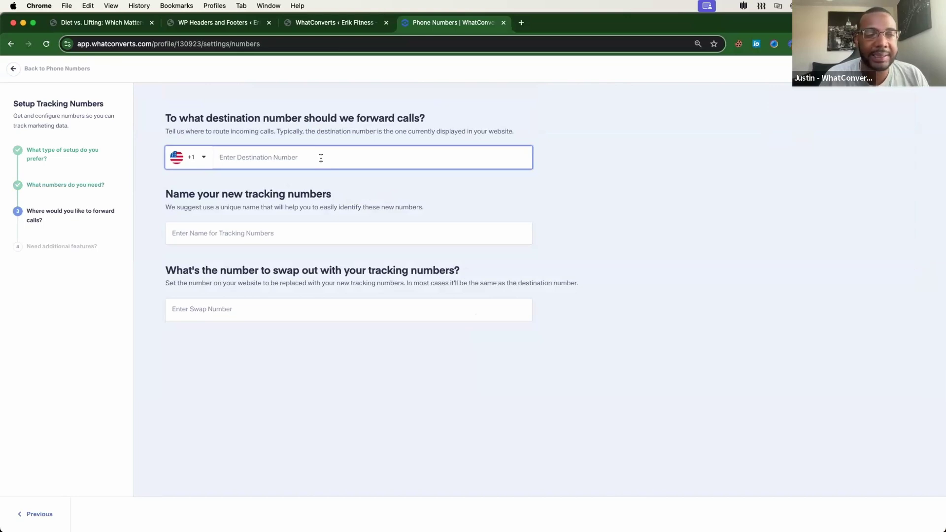
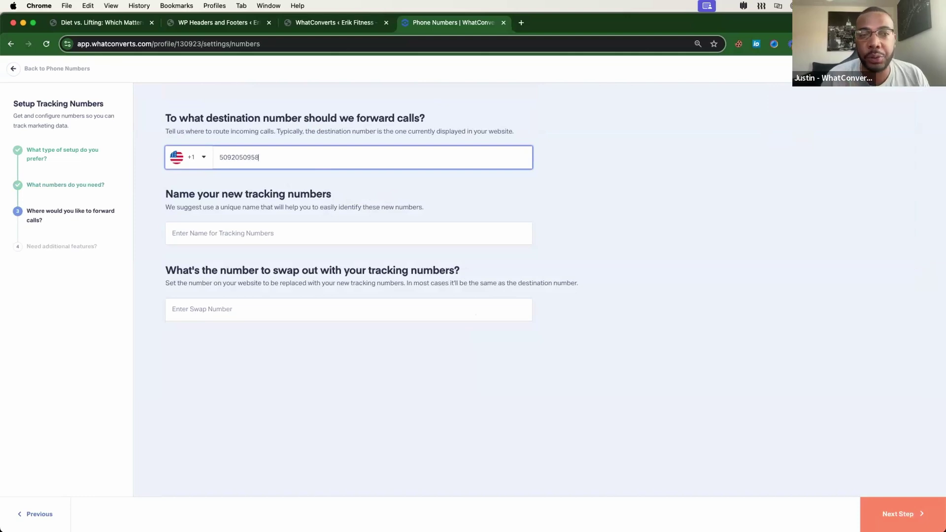
left_click(287, 232)
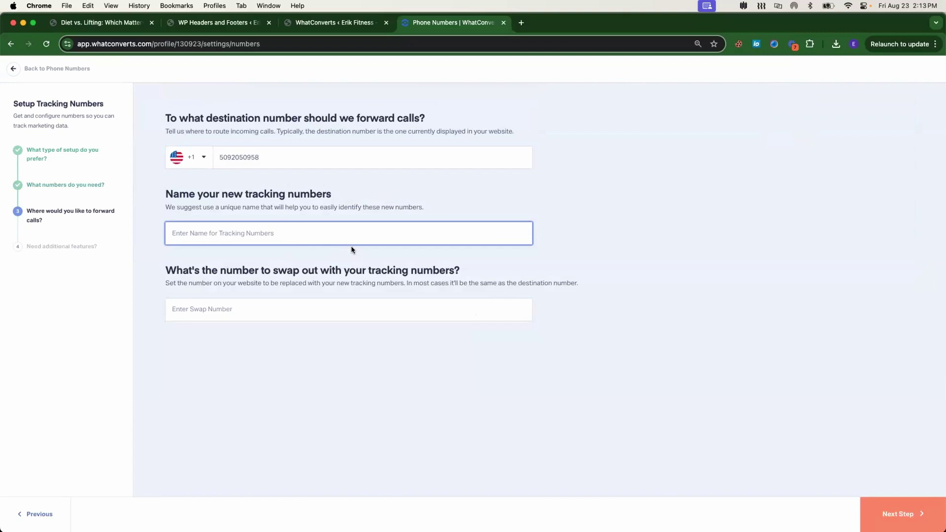
type("E")
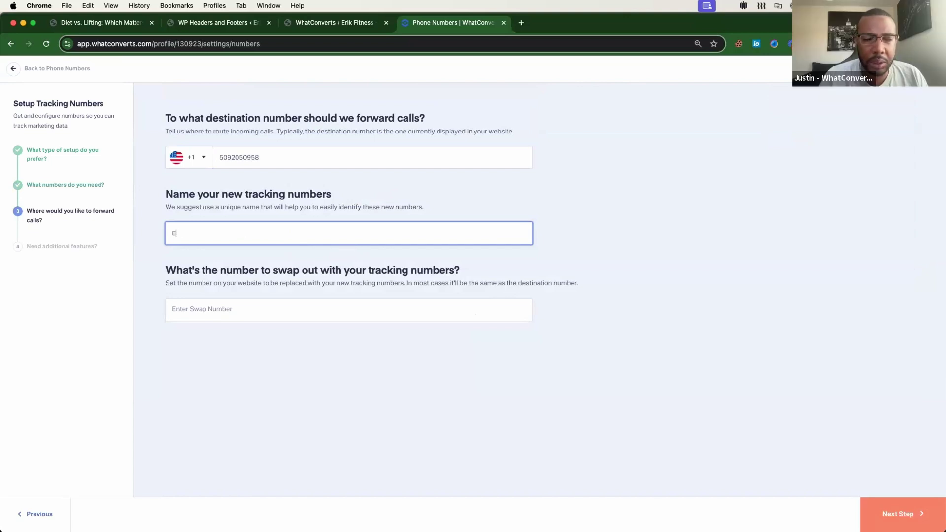
type("rik fitnes")
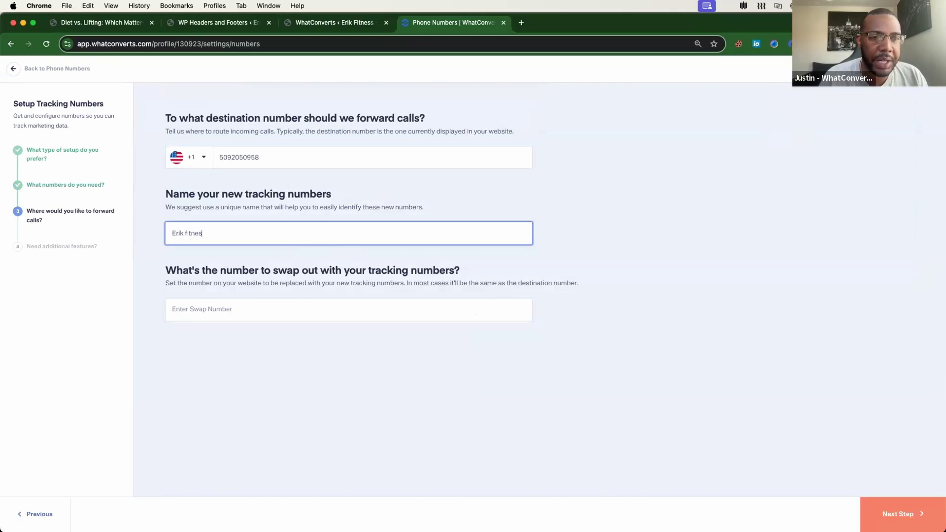
type("s")
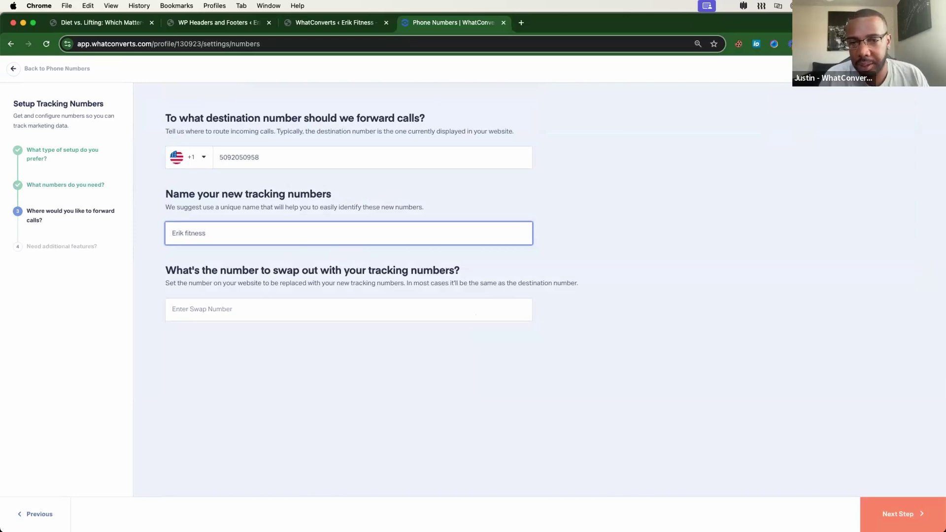
left_click(254, 313)
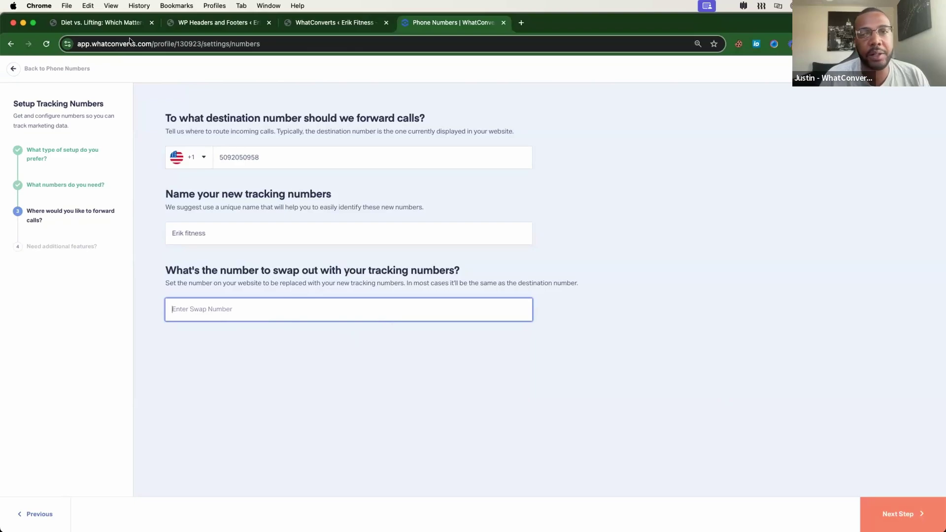
Copy the call-in phone number from the Erik Fitness homepage contact section
left_click(115, 30)
scroll(520, 363, "down", 10)
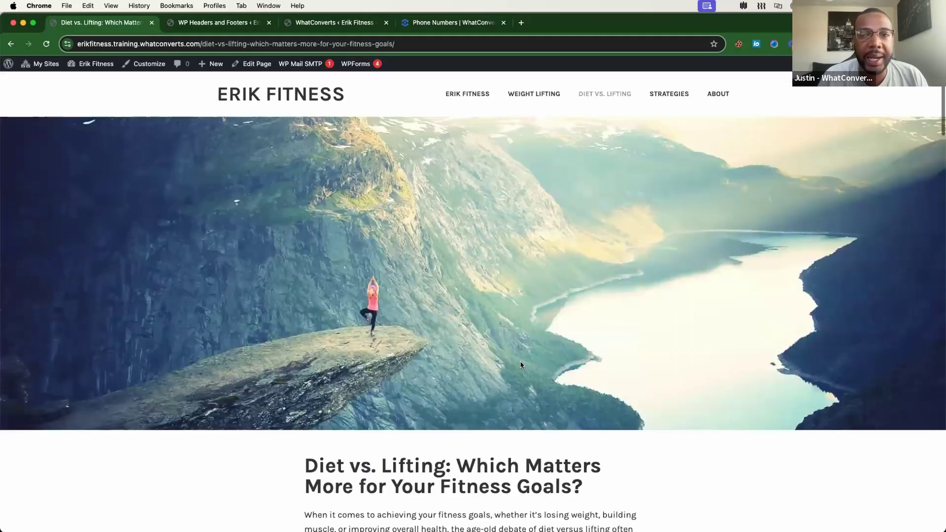
scroll(520, 362, "down", 20)
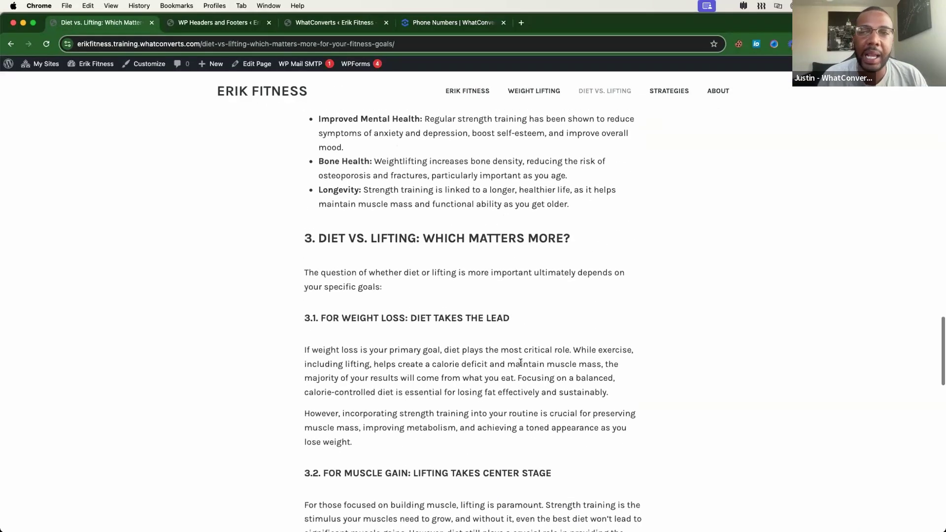
scroll(521, 365, "down", 5)
left_click(451, 91)
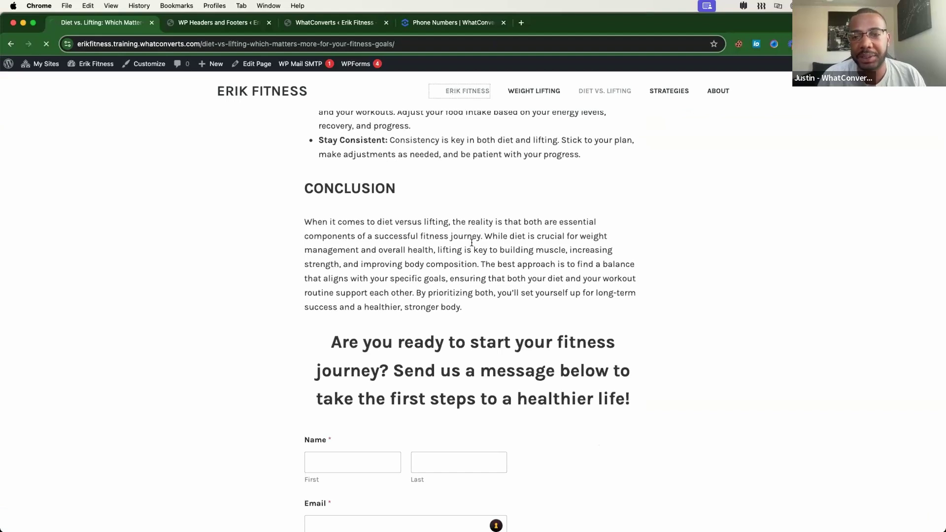
scroll(503, 323, "down", 10)
scroll(549, 274, "up", 3)
left_click_drag(542, 266, 436, 265)
right_click(449, 261)
left_click(475, 286)
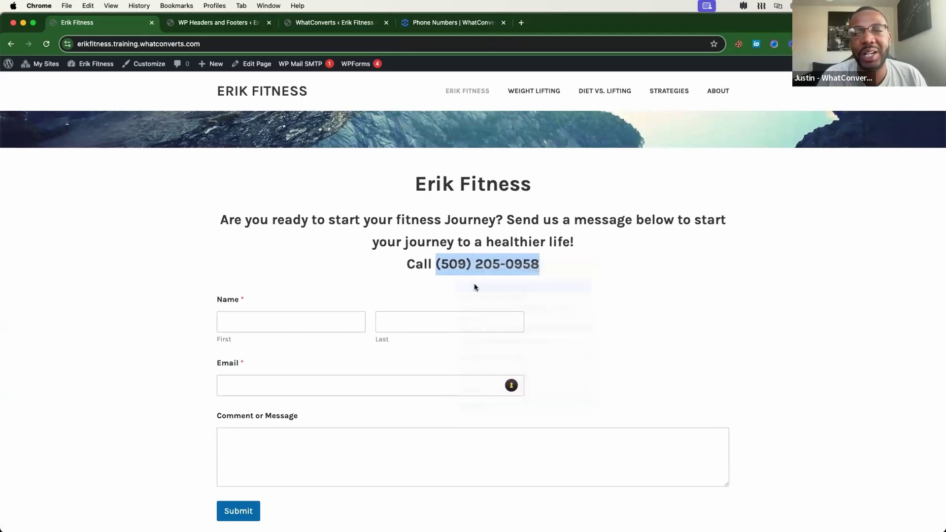
Paste the website's displayed phone number into the Swap Number field
left_click(454, 23)
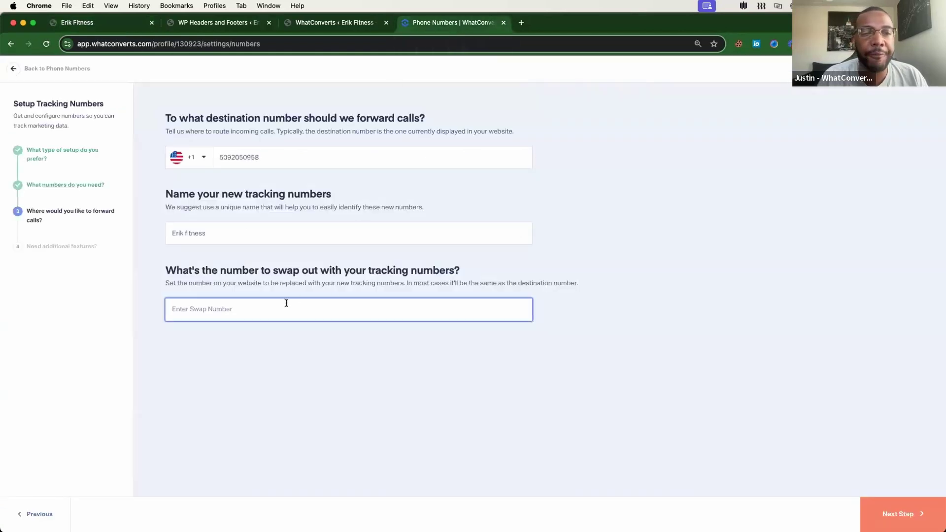
key("super+v")
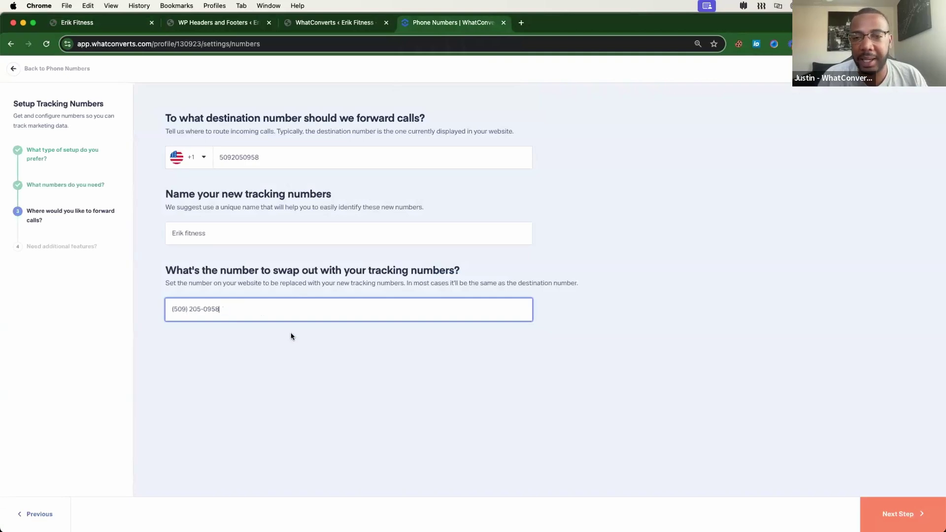
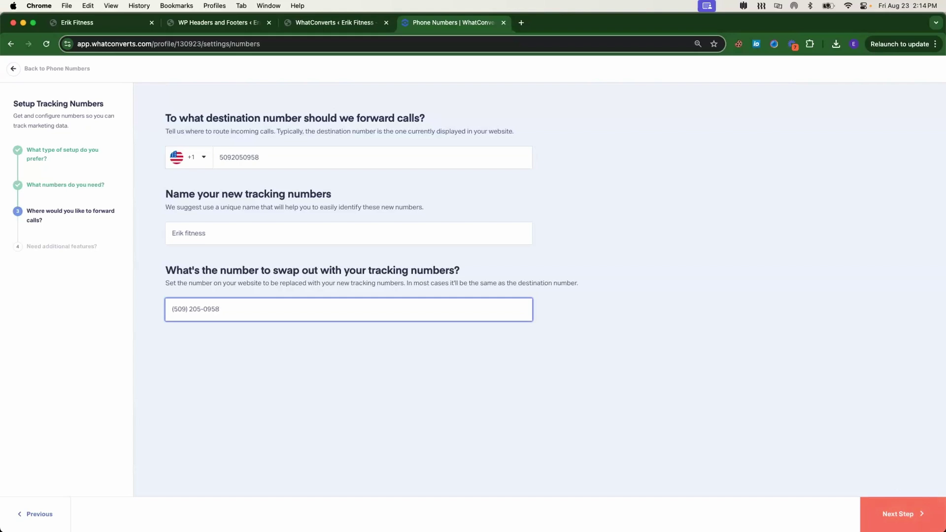
On the additional features step, keep Call Recording on and review the Call Greeting settings
key("Return")
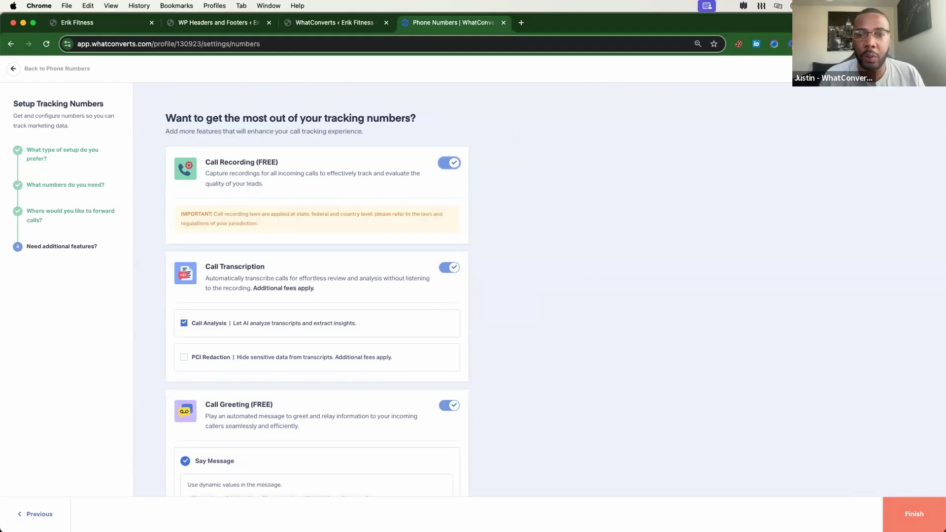
left_click(449, 164)
left_click(449, 165)
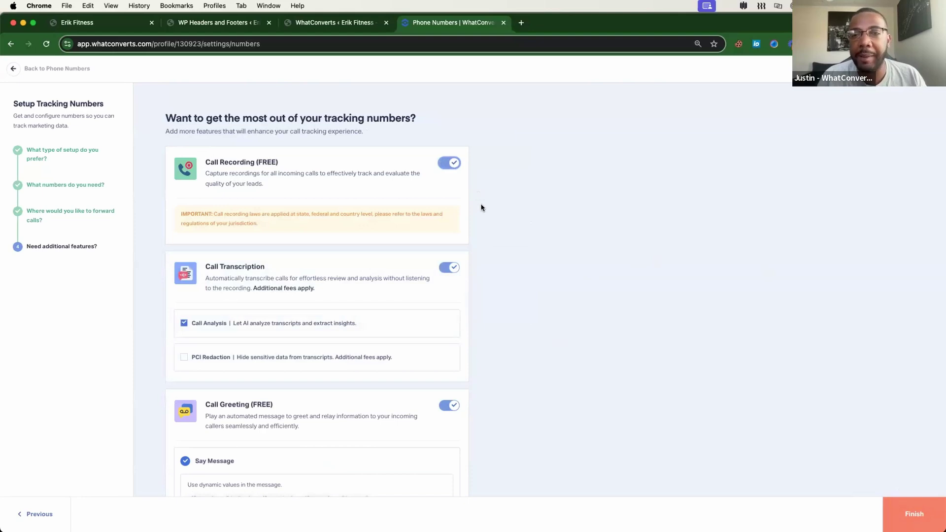
scroll(413, 222, "down", 1)
scroll(476, 213, "down", 1)
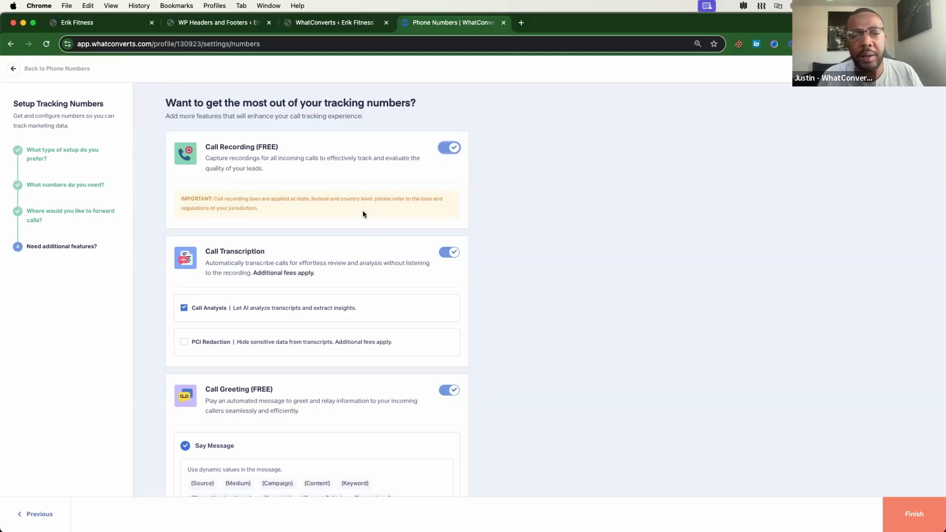
scroll(541, 234, "down", 1)
scroll(541, 234, "down", 2)
scroll(541, 235, "down", 1)
scroll(488, 230, "down", 4)
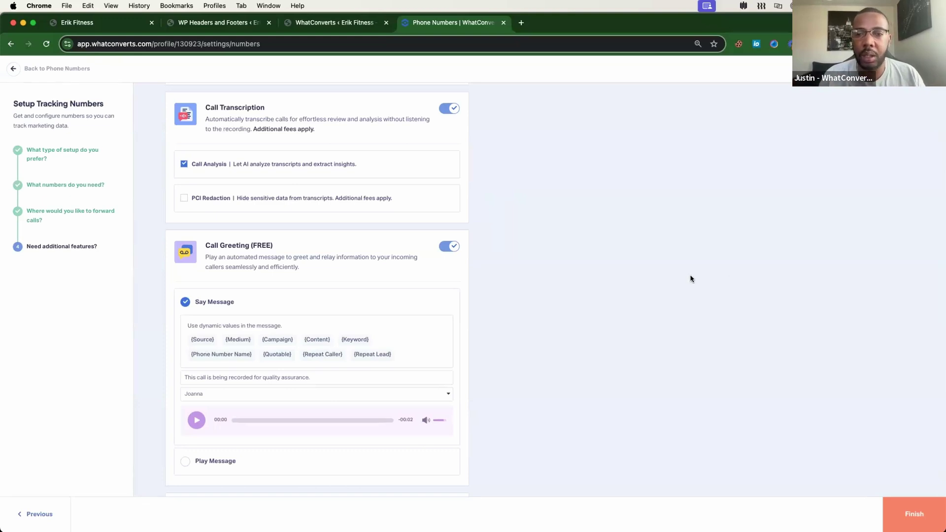
scroll(471, 275, "down", 3)
scroll(572, 275, "down", 2)
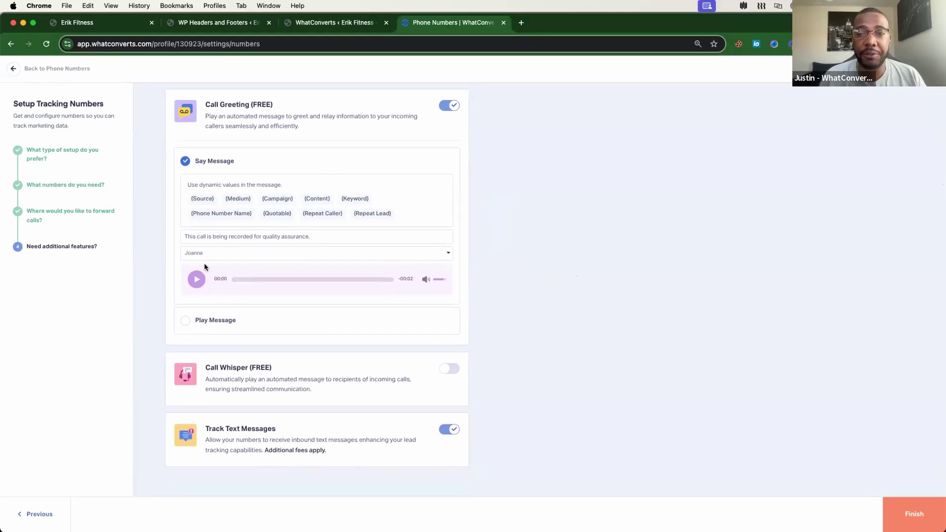
scroll(169, 253, "up", 1)
left_click_drag(335, 238, 181, 239)
left_click(320, 237)
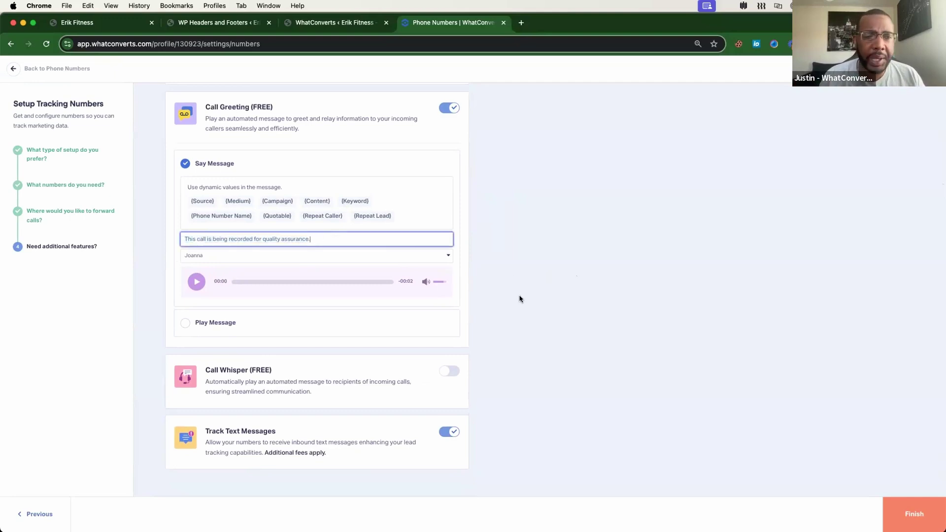
scroll(519, 298, "down", 2)
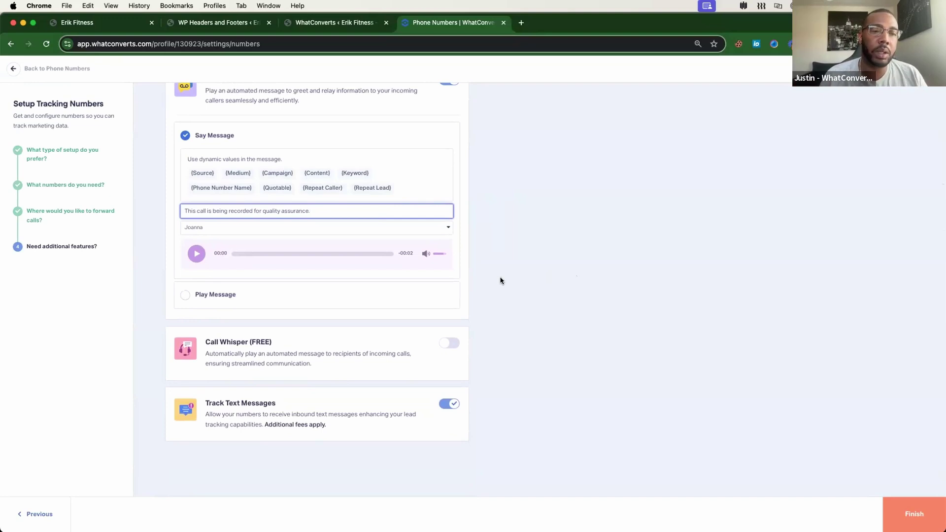
scroll(500, 280, "down", 4)
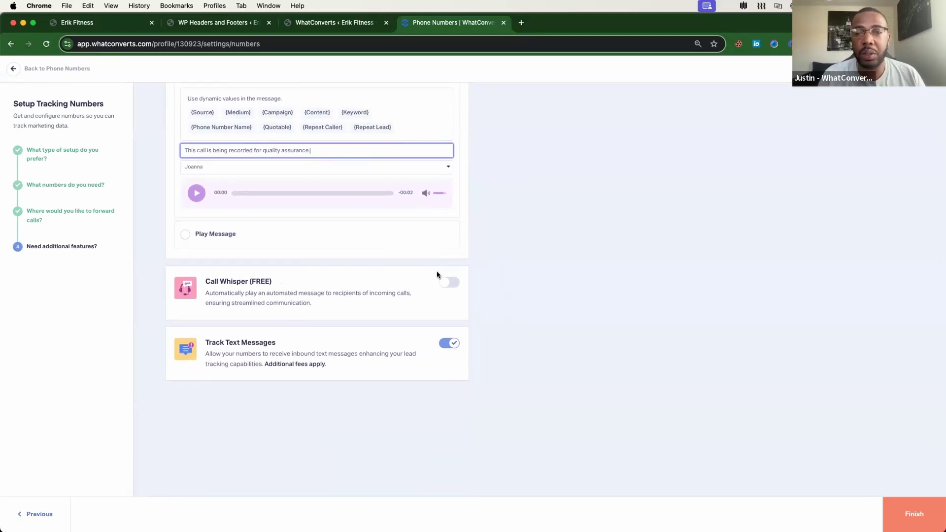
scroll(462, 287, "up", 1)
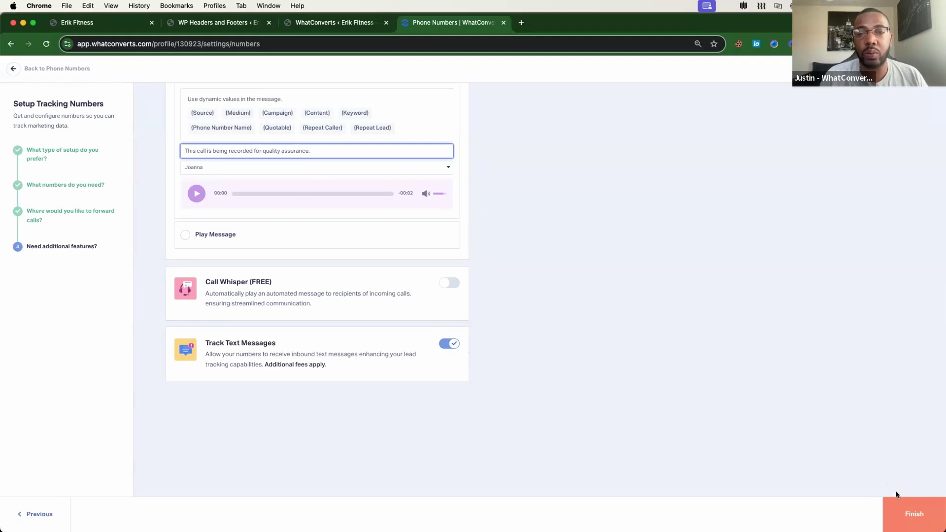
Finish creating the four tracking numbers, then reload the Erik Fitness website
left_click(904, 510)
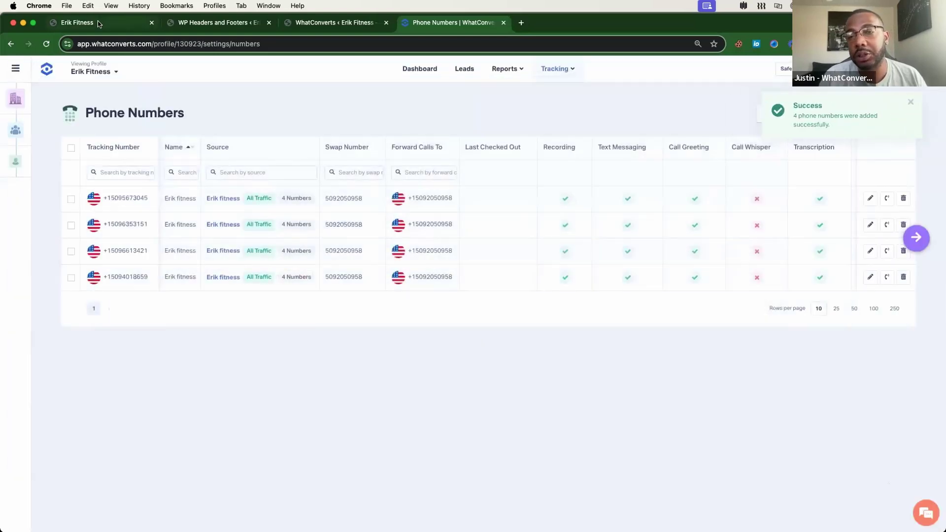
left_click(105, 22)
left_click(421, 218)
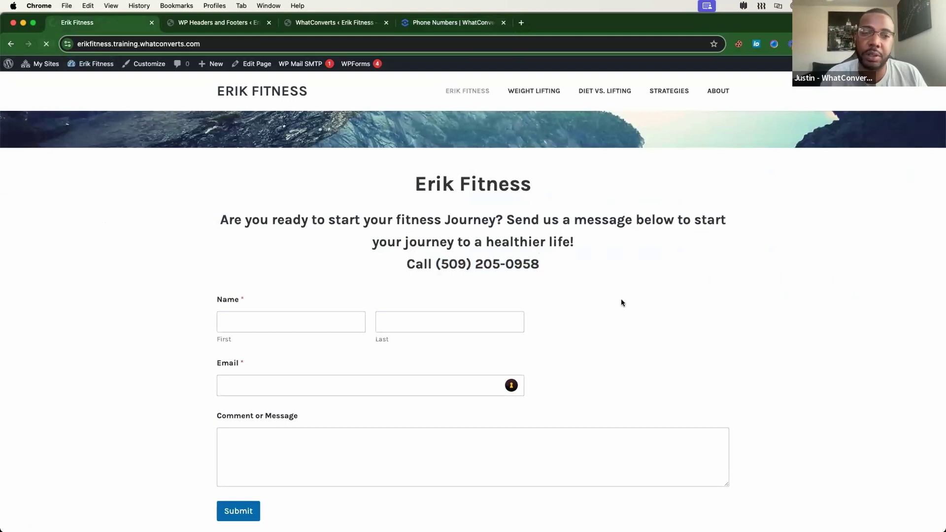
Place a brief test call to the site's tracking number with the web phone, then hang up
left_click_drag(537, 268, 435, 266)
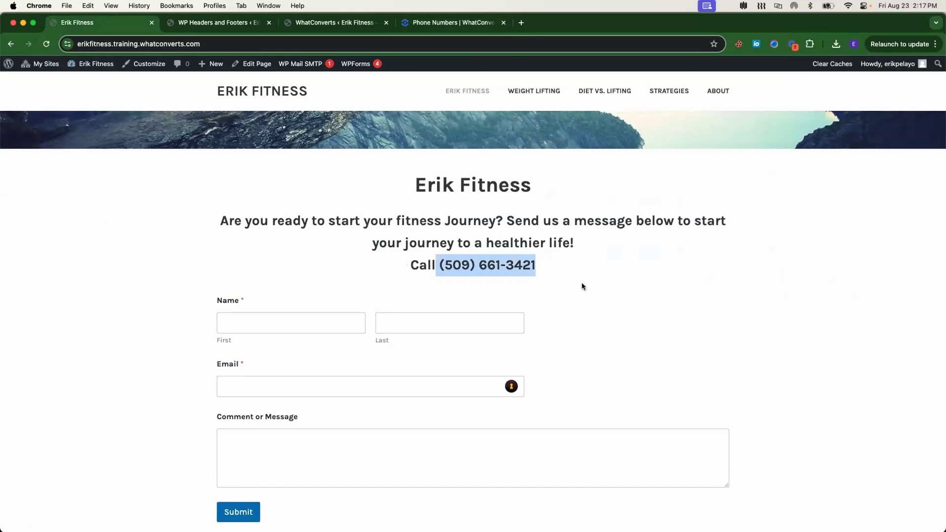
left_click(476, 290)
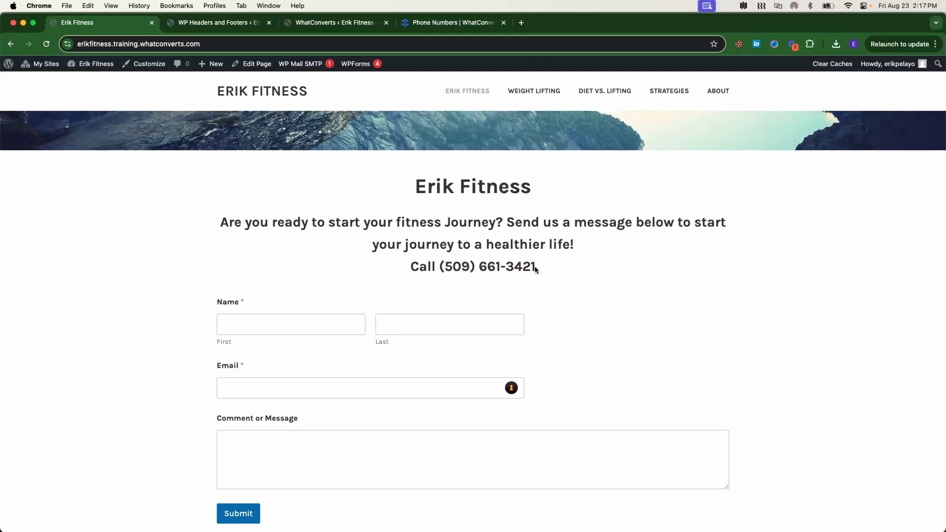
left_click(532, 267)
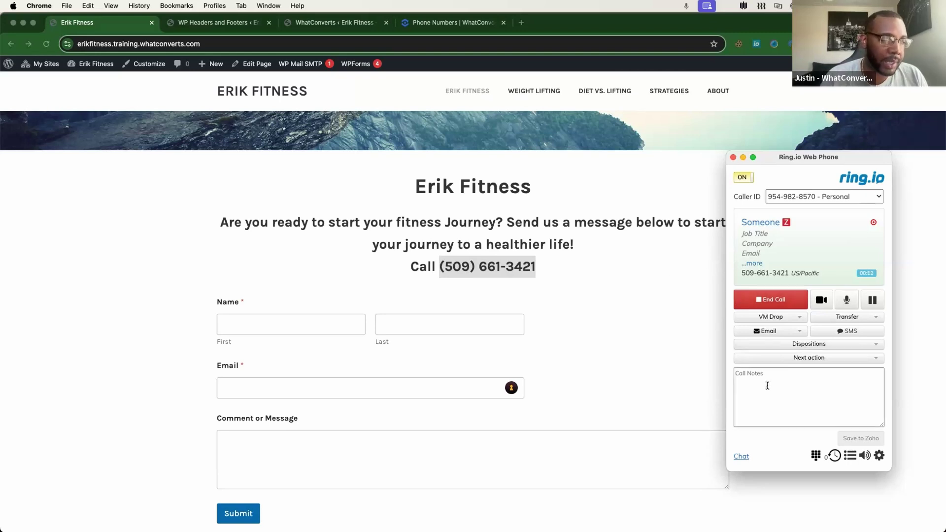
left_click(774, 301)
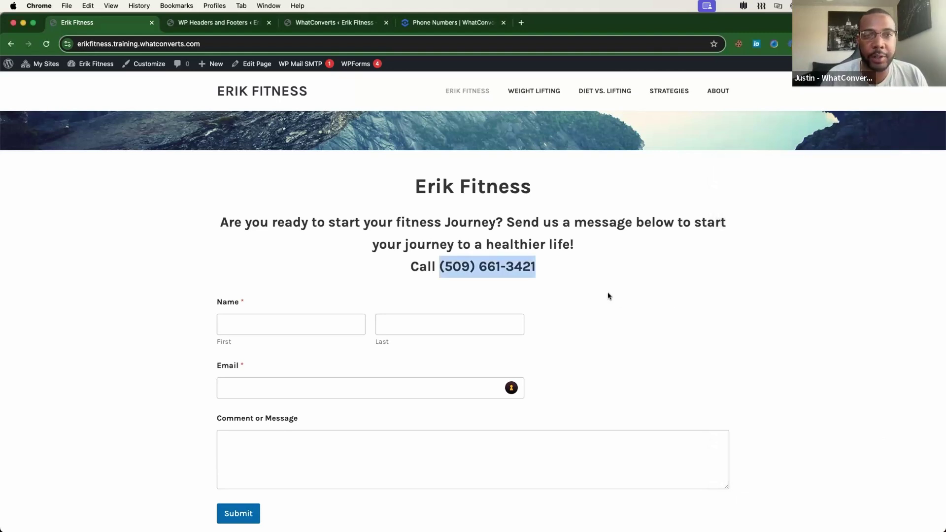
left_click(434, 23)
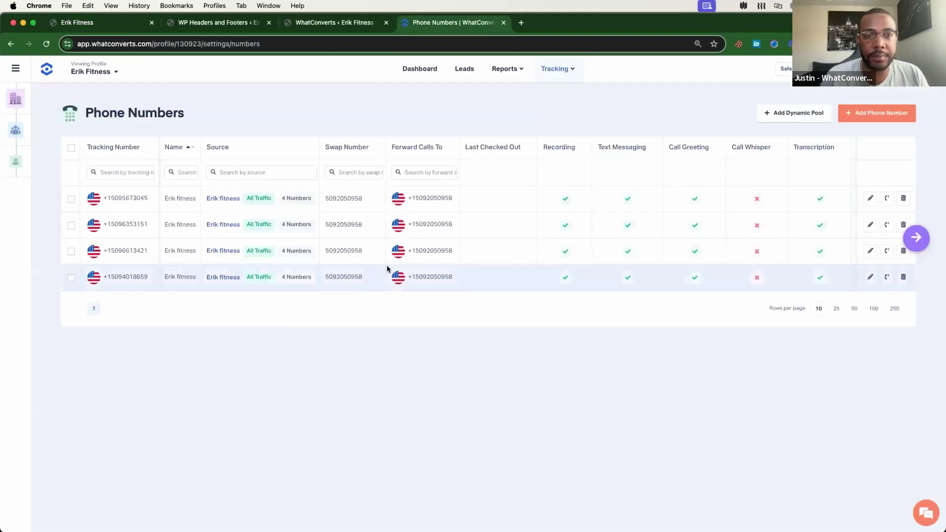
Open Leads and check the logged test call's details in the Lead Manager table
left_click(464, 71)
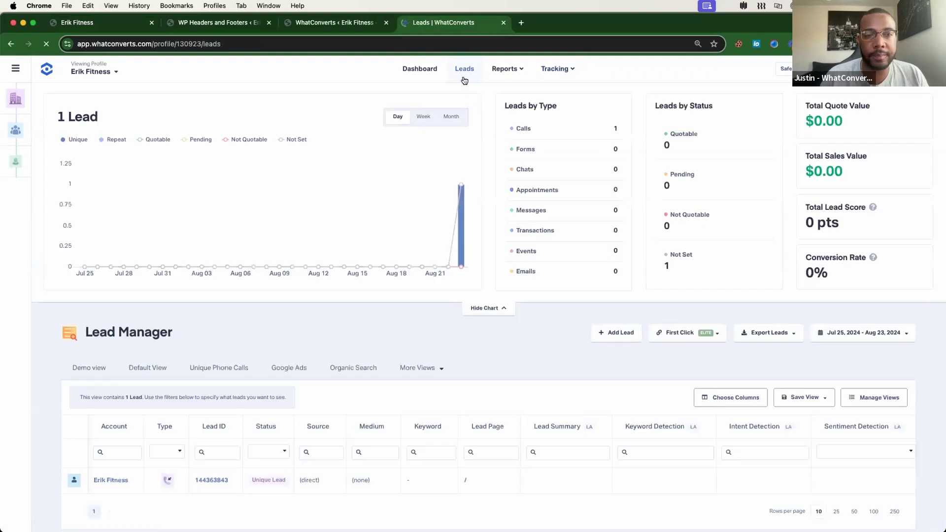
scroll(485, 206, "down", 2)
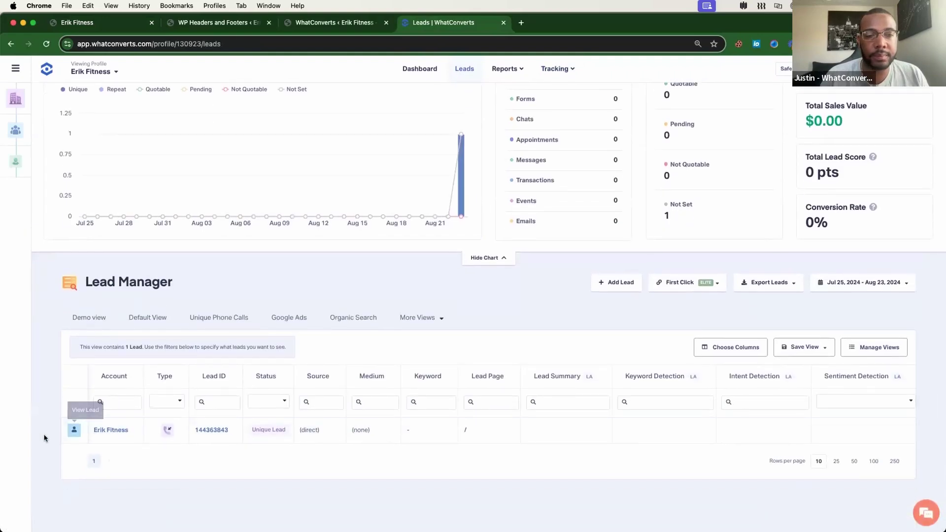
left_click(74, 429)
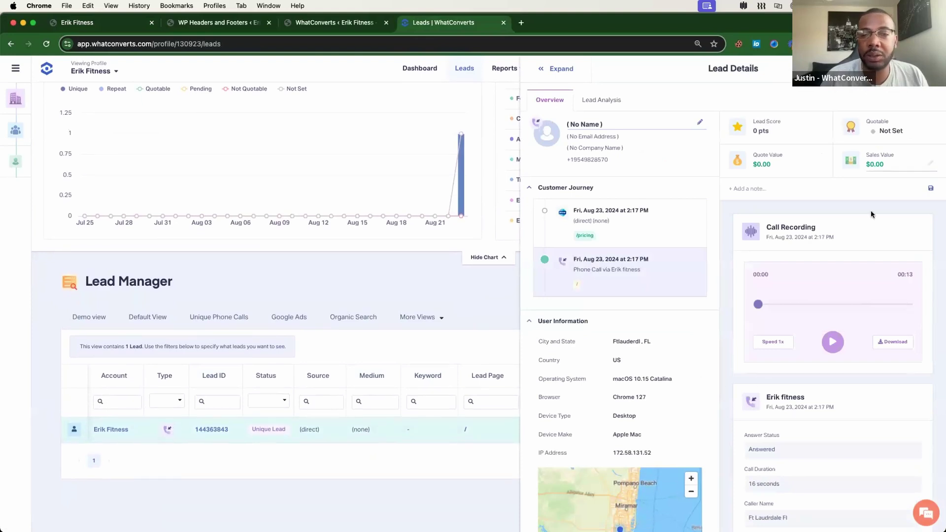
left_click(932, 68)
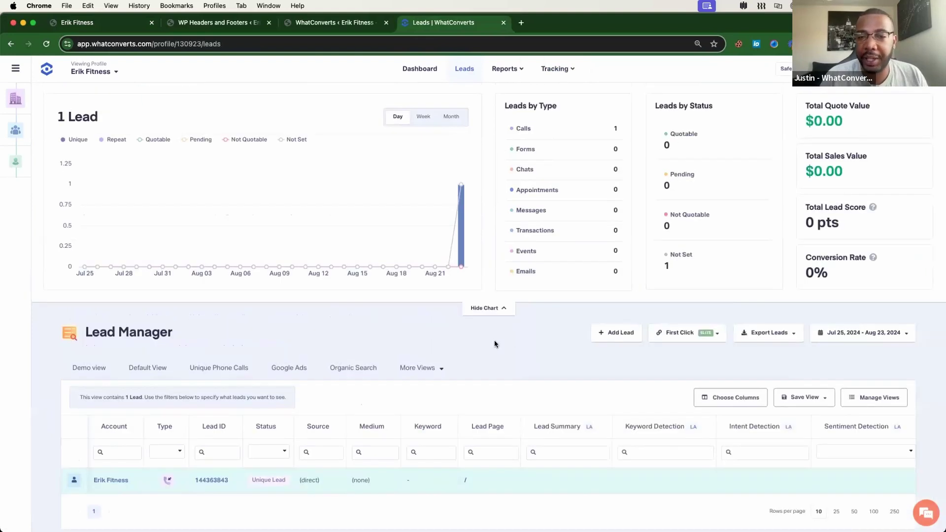
scroll(491, 340, "down", 1)
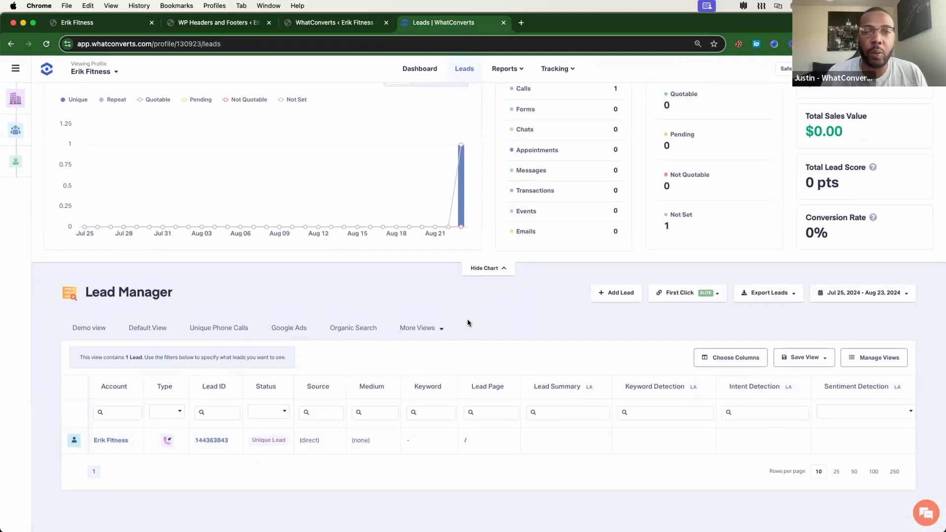
scroll(471, 320, "up", 2)
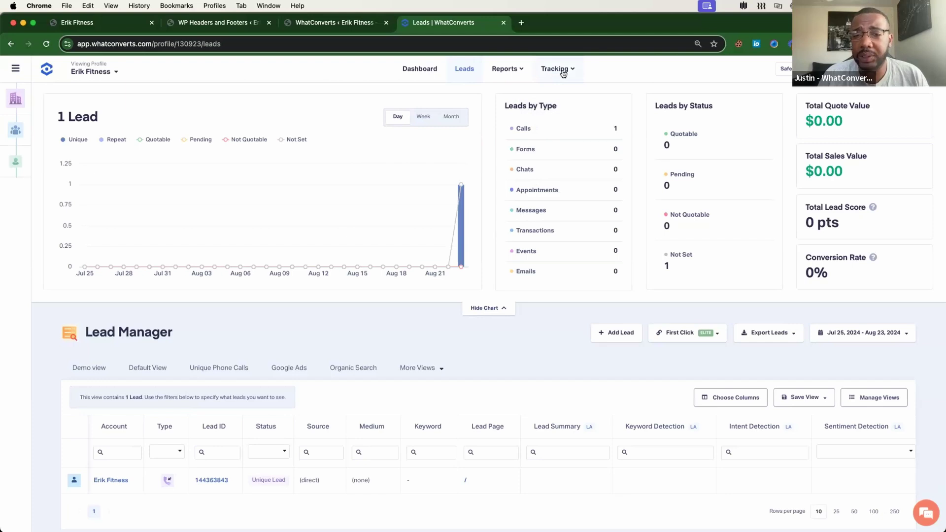
left_click(94, 75)
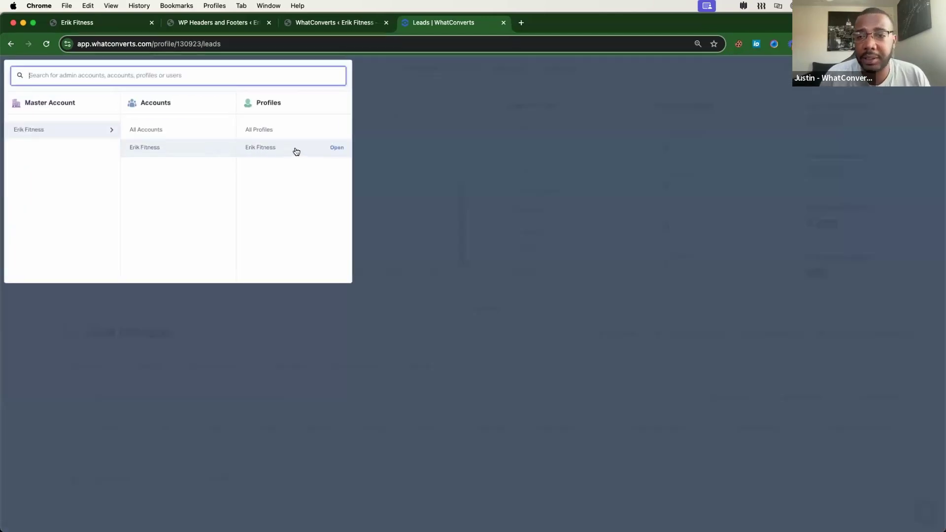
Reopen the Erik Fitness profile and go to Tracking > Forms > Web Forms
left_click(335, 148)
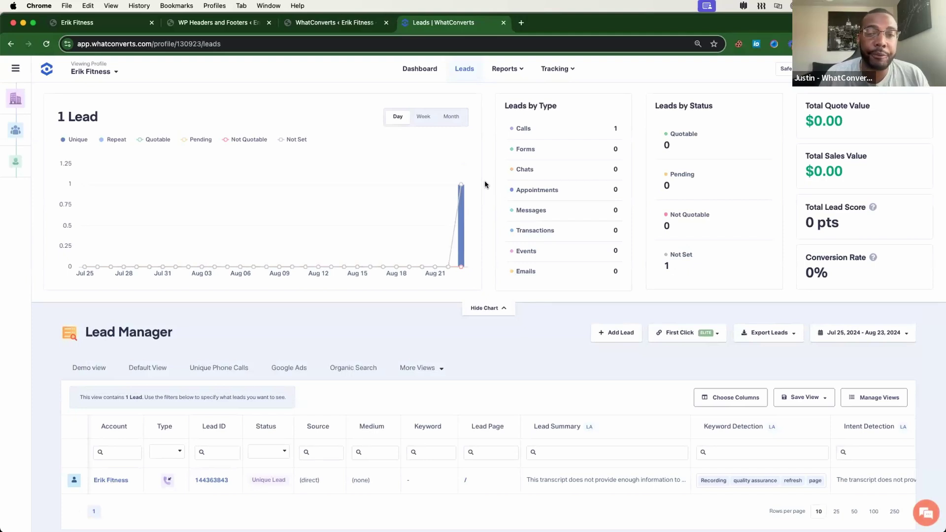
left_click(563, 68)
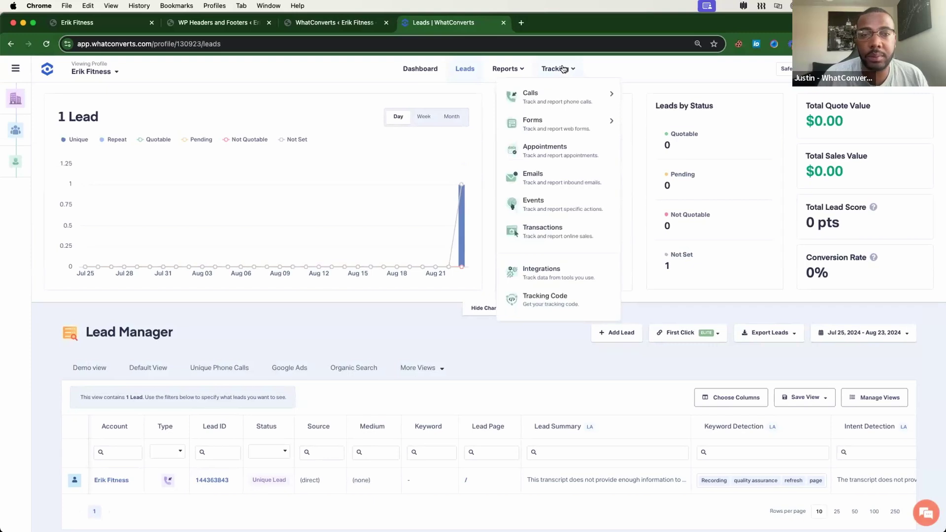
mouse_move(564, 126)
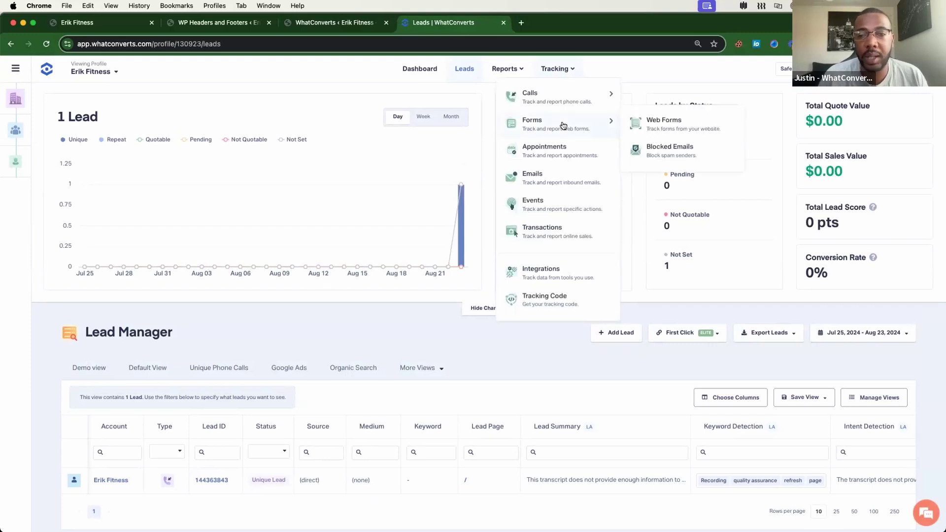
left_click(707, 128)
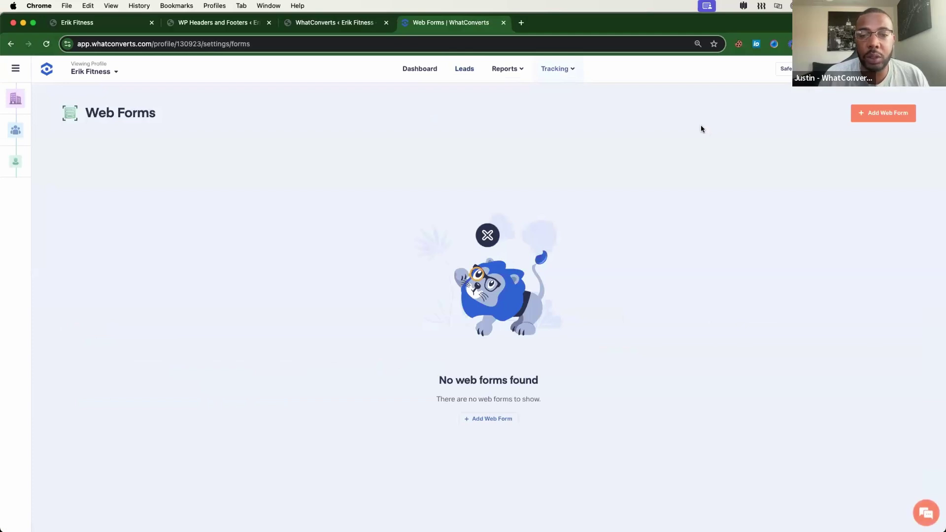
Start adding a web form and paste the Erik Fitness site URL as the form page address
left_click(885, 114)
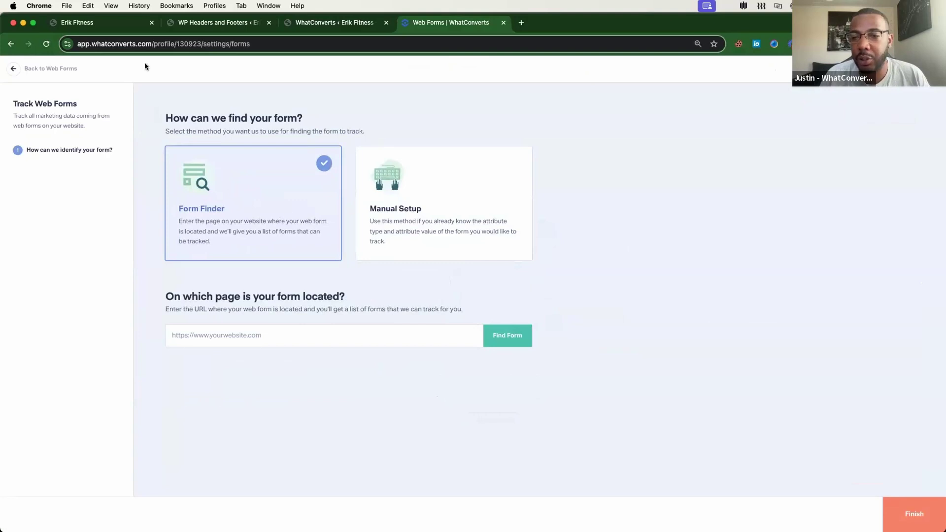
left_click(130, 24)
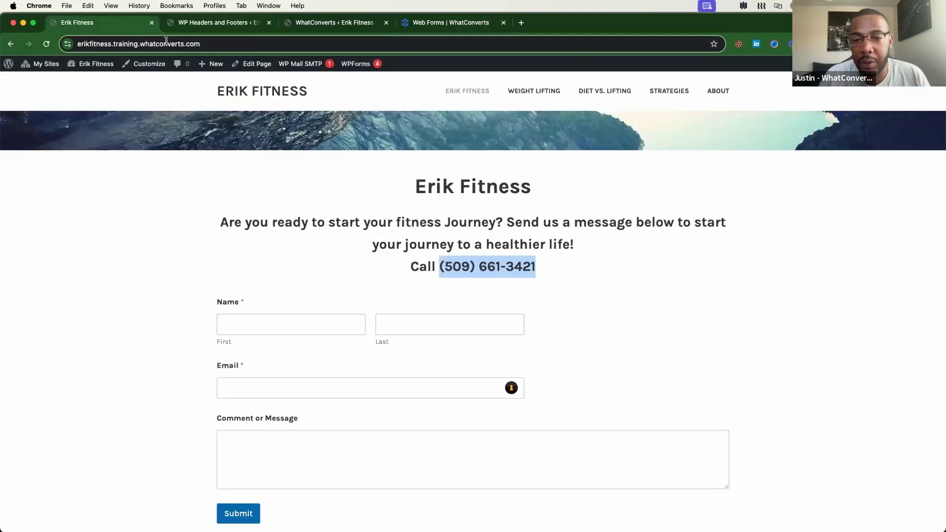
right_click(166, 40)
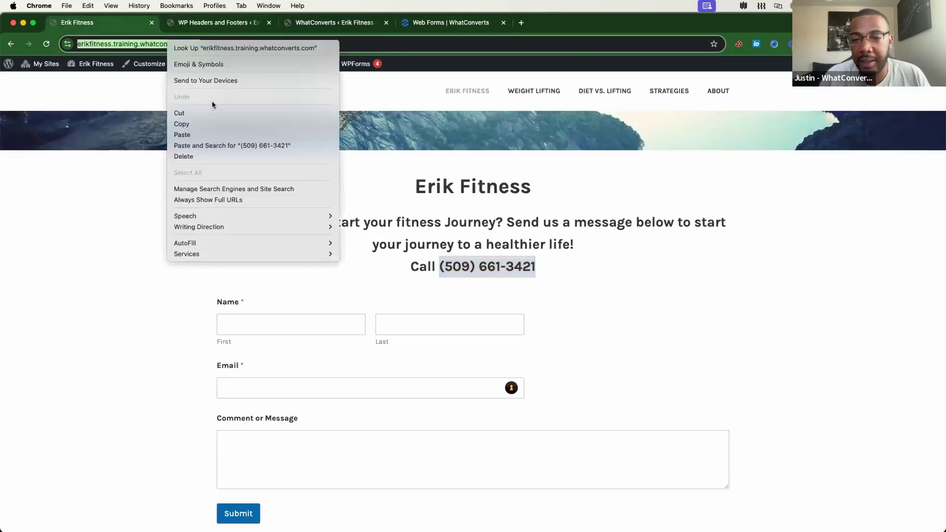
left_click(226, 126)
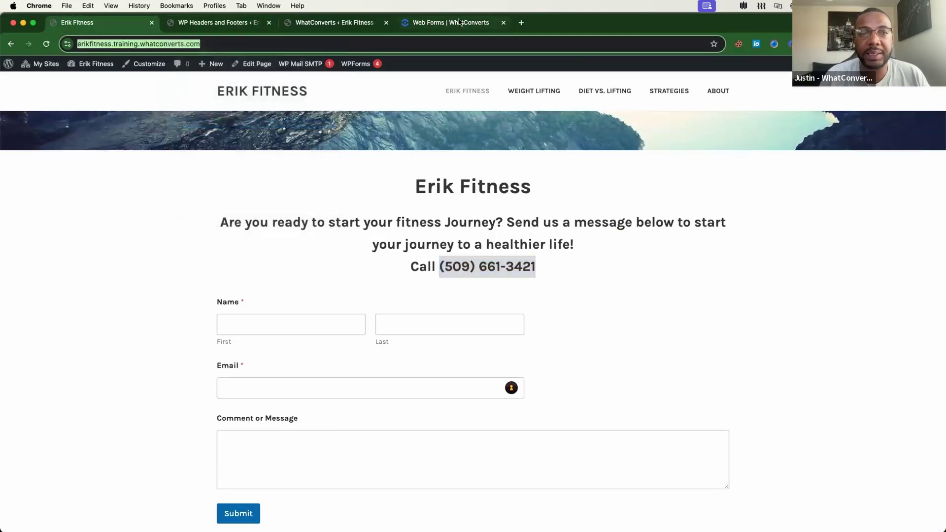
left_click(458, 22)
left_click(351, 335)
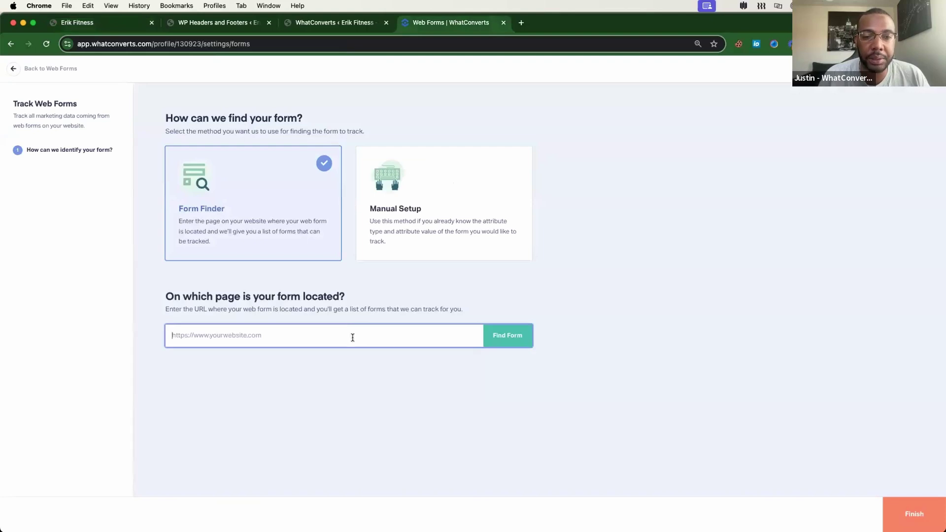
key("super+v")
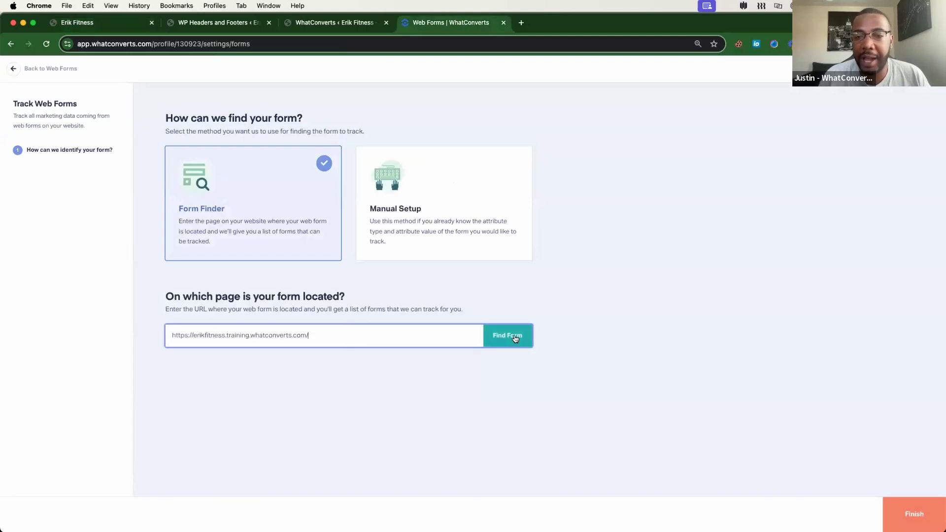
Find the forms on that page and save tracking for wpforms-form-15
left_click(515, 338)
scroll(645, 340, "down", 2)
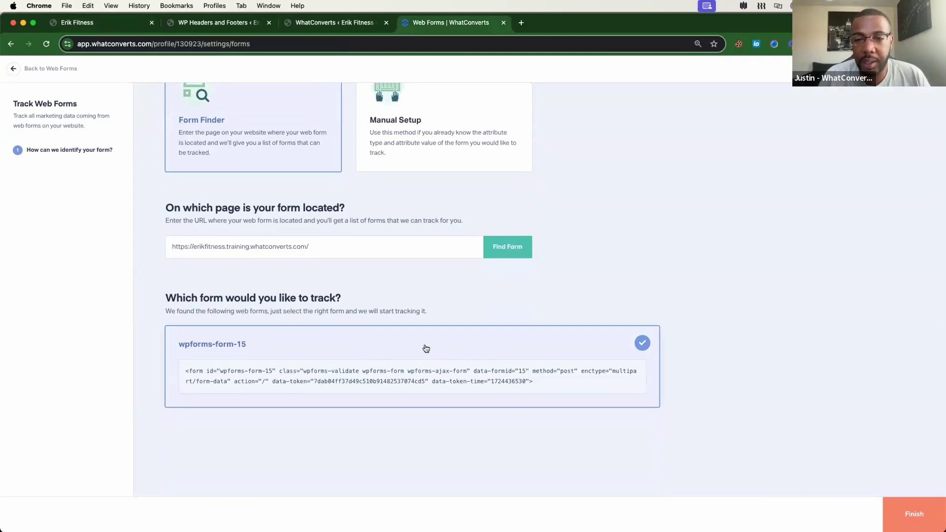
left_click(914, 514)
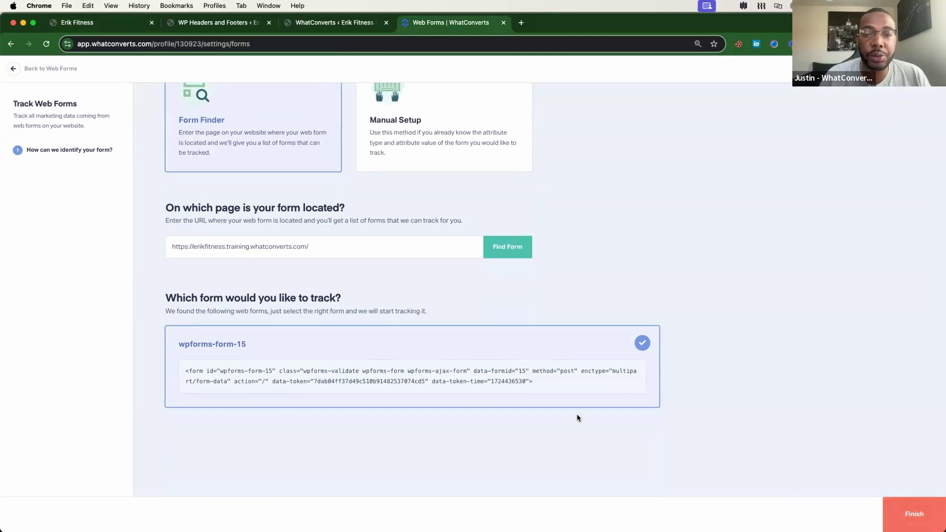
left_click(910, 514)
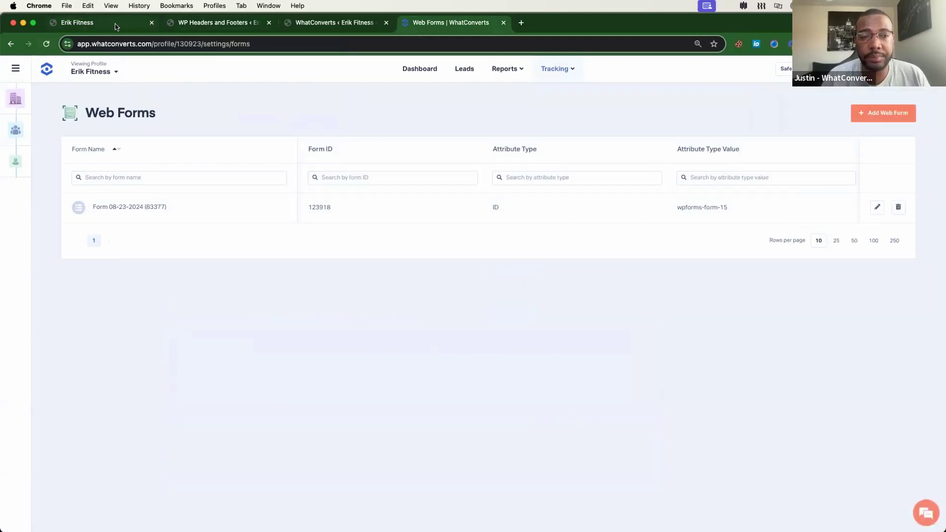
left_click(98, 23)
Submit the contact form with the contact's first name, last name, e-mail and comment 'test'
left_click(304, 325)
left_click(289, 350)
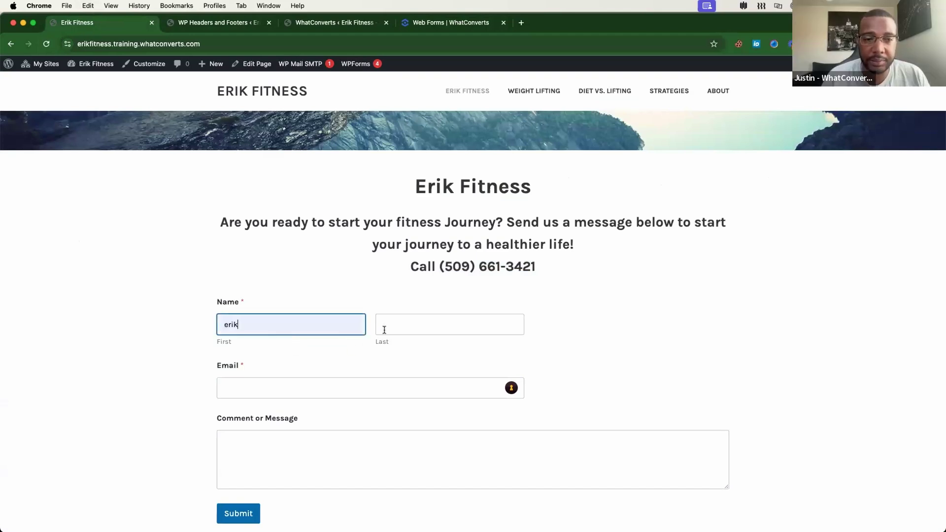
left_click(384, 329)
left_click(452, 350)
left_click(310, 390)
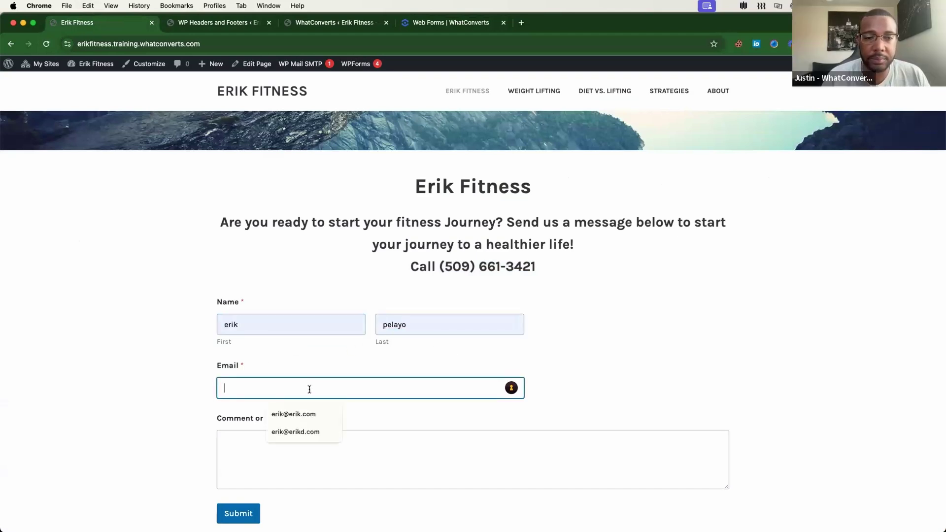
left_click(298, 418)
left_click(281, 454)
type("test")
scroll(239, 484, "down", 2)
left_click(243, 447)
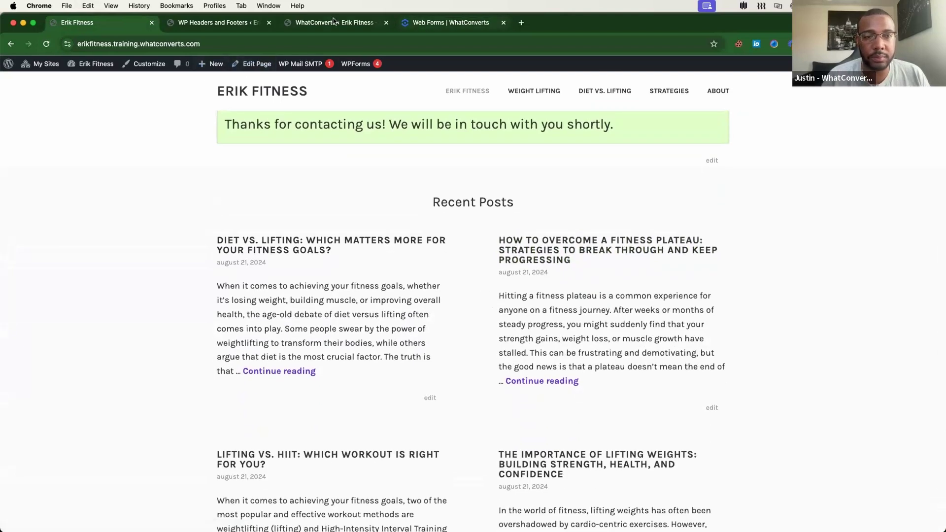
left_click(443, 22)
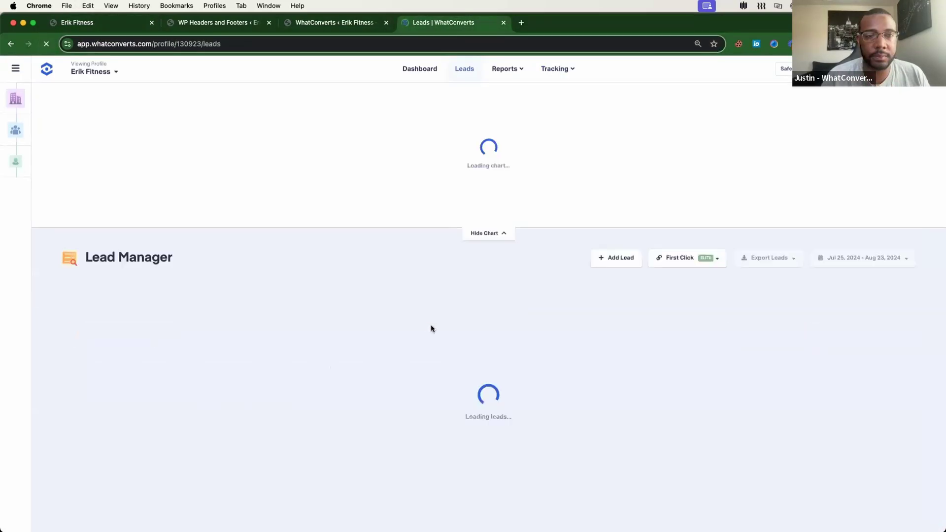
Review the new form submission lead, then open Tracking > Forms > Web Forms
scroll(414, 330, "down", 3)
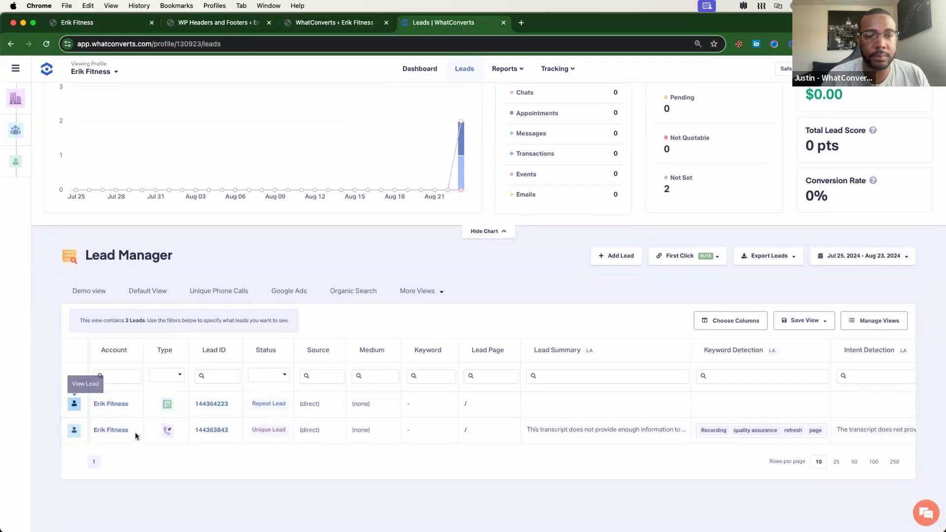
left_click(74, 405)
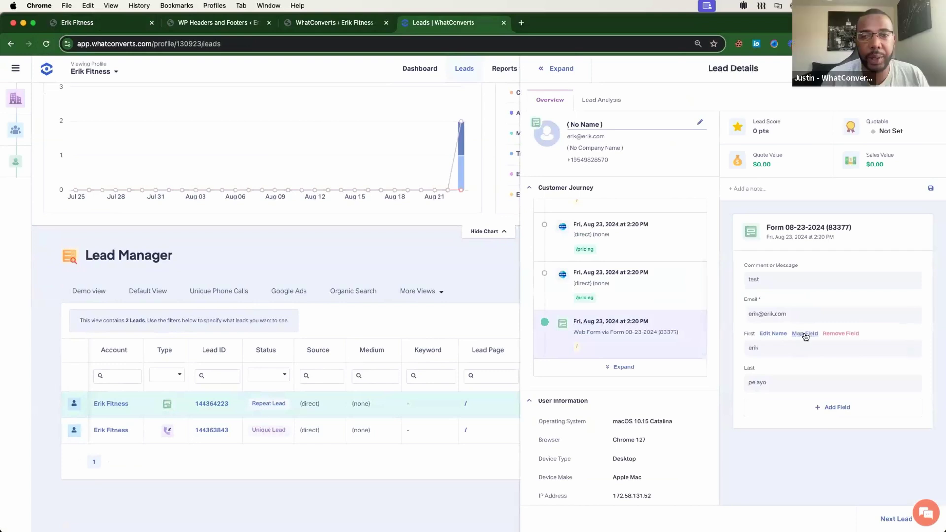
left_click(931, 69)
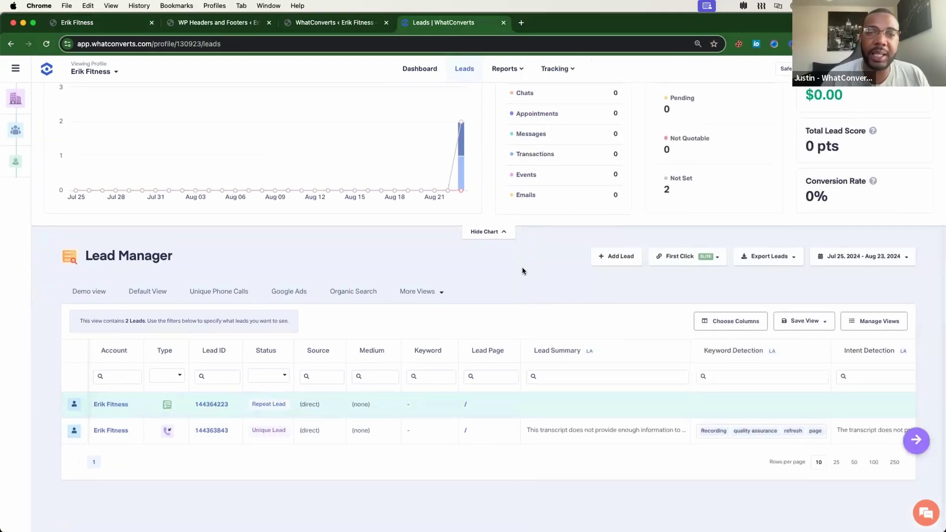
left_click(557, 69)
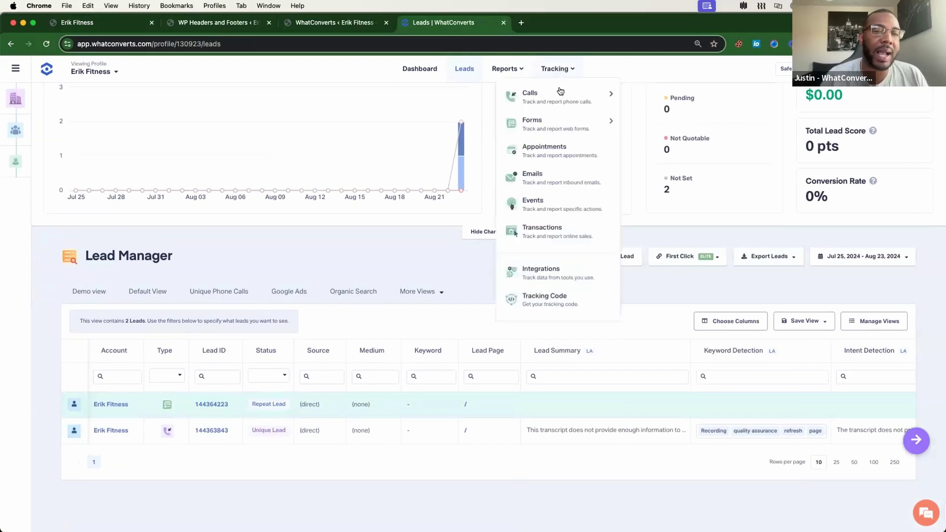
mouse_move(572, 122)
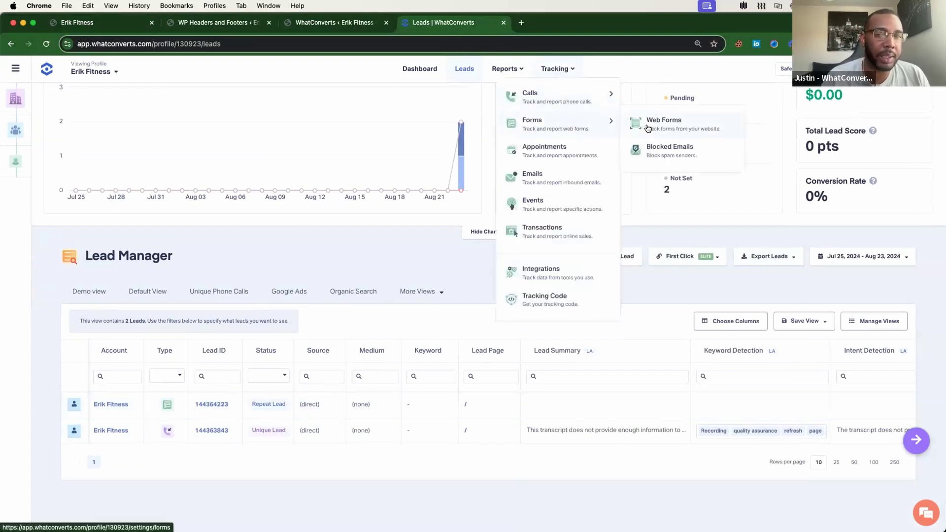
left_click(648, 128)
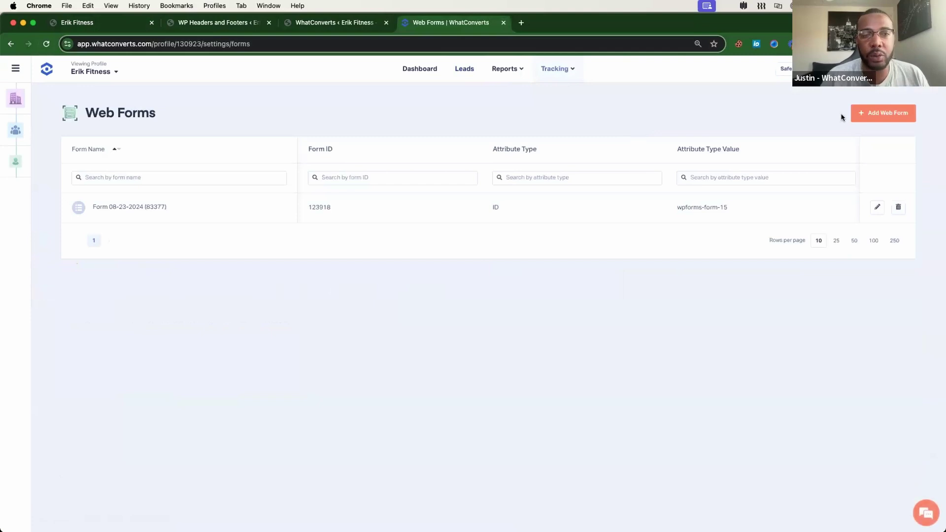
Add a new web form using Manual Setup
left_click(870, 117)
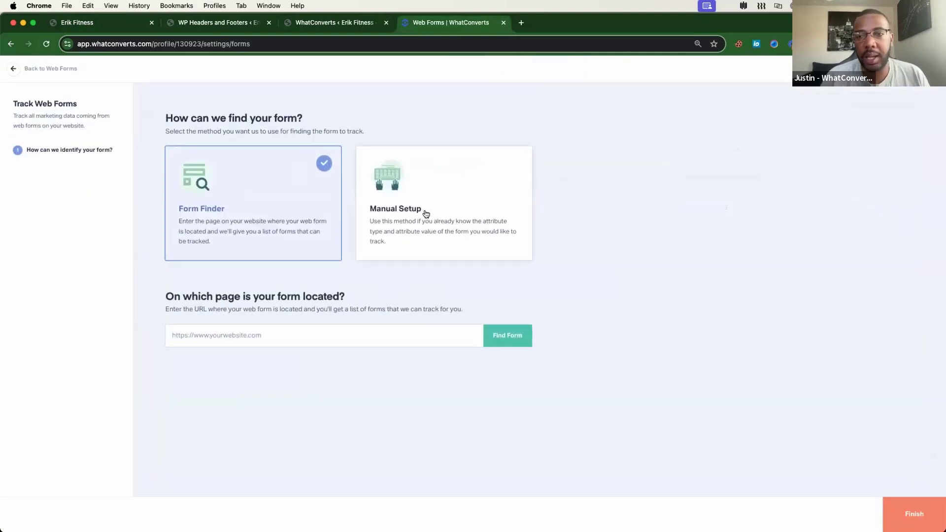
left_click(434, 217)
scroll(443, 220, "down", 2)
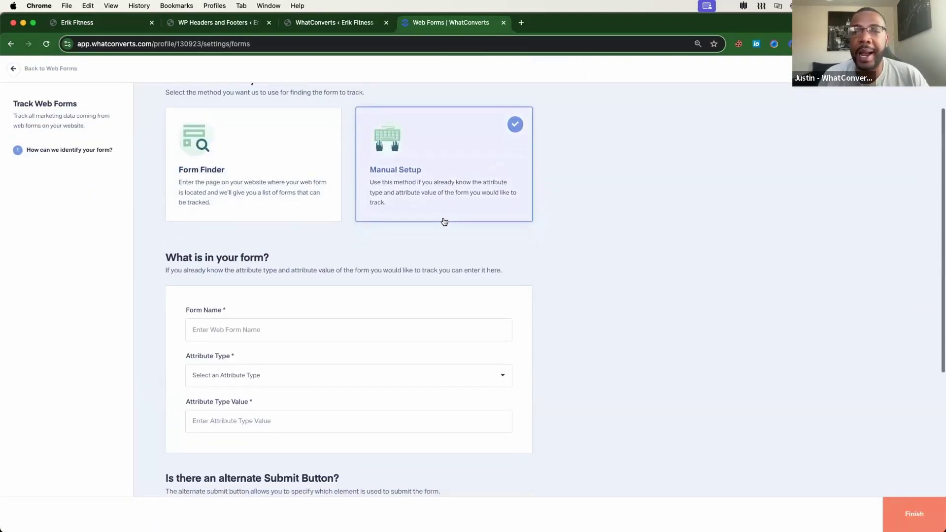
scroll(454, 259, "down", 2)
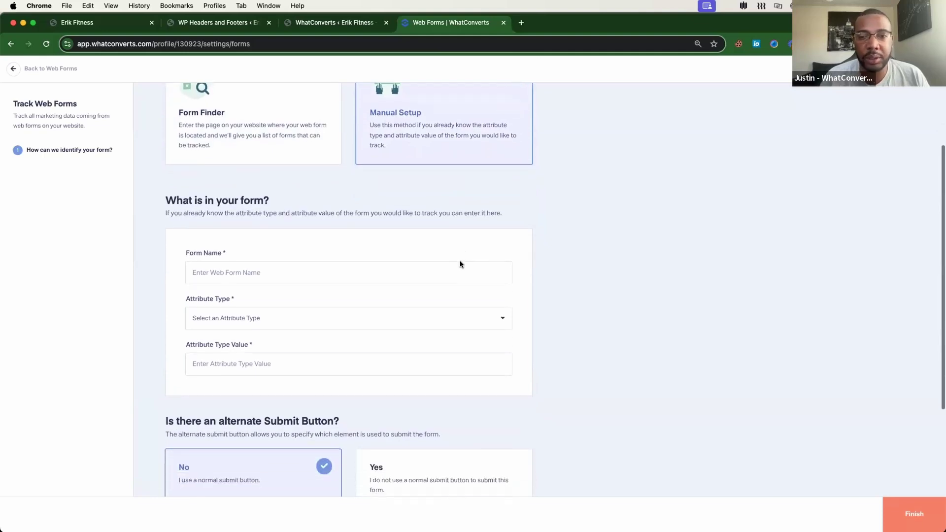
scroll(459, 266, "down", 1)
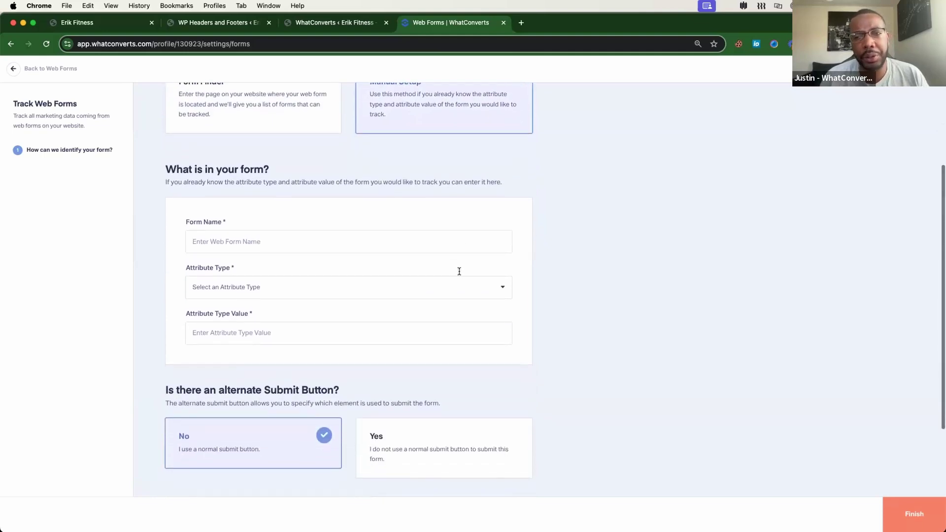
Look over the Form Name, Attribute Type and Attribute Type Value fields, leaving them empty
left_click(262, 242)
left_click(297, 286)
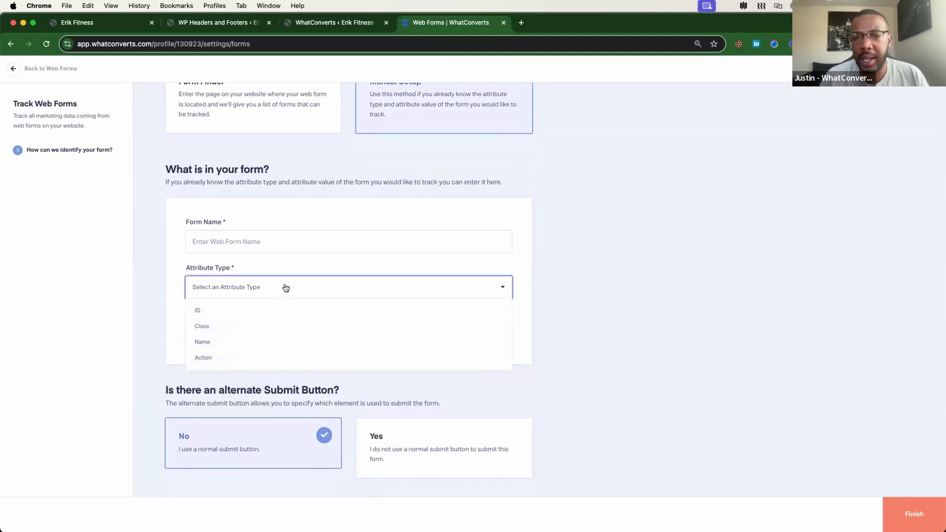
left_click(317, 276)
left_click(294, 333)
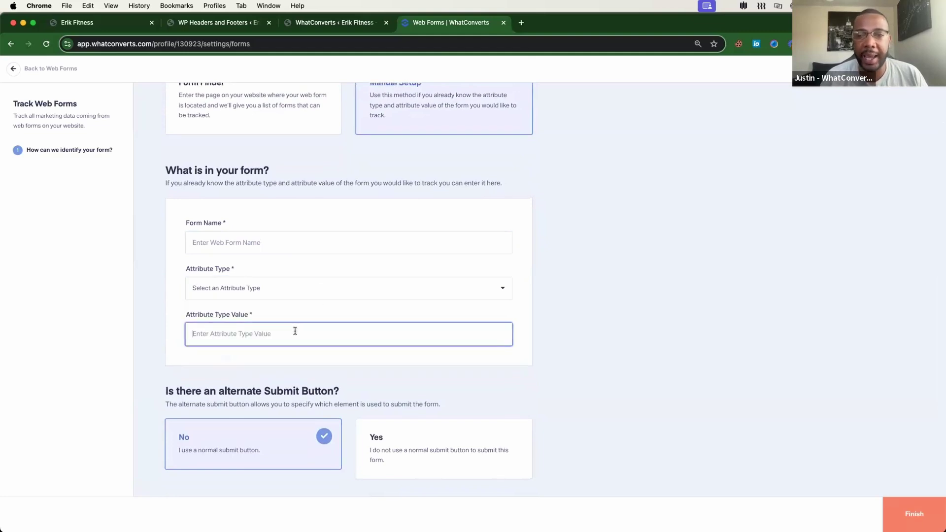
left_click(312, 244)
left_click(244, 185)
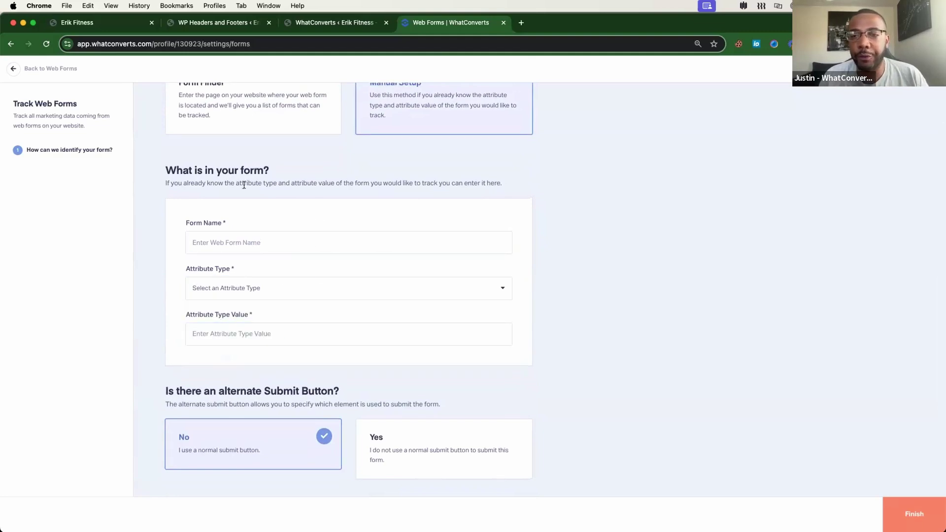
left_click(90, 24)
scroll(417, 219, "up", 2)
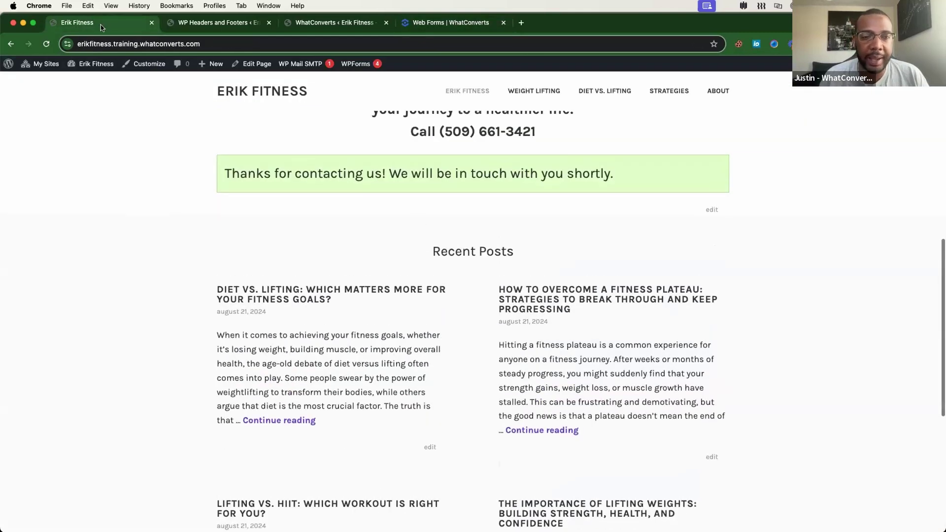
Reload the contact page and inspect the contact form's <form> element in the page code
left_click(47, 44)
scroll(467, 242, "down", 2)
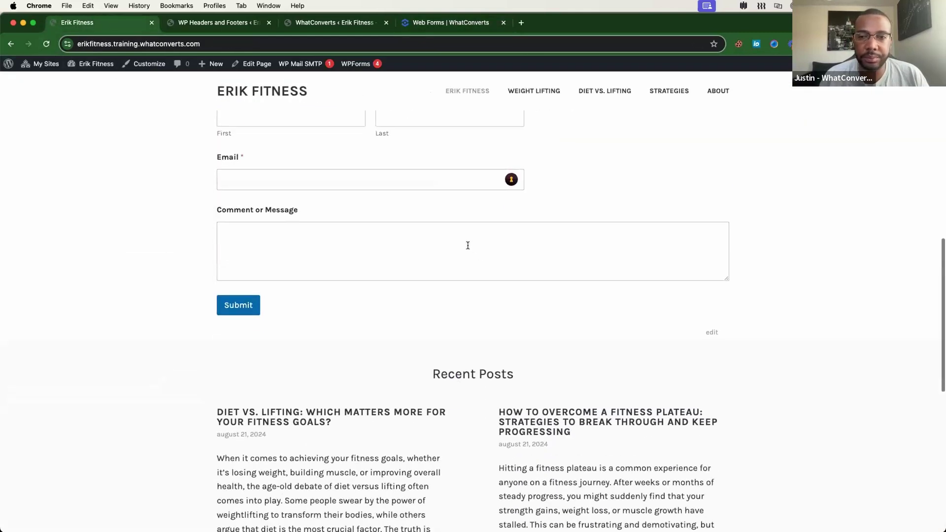
right_click(462, 243)
left_click(547, 421)
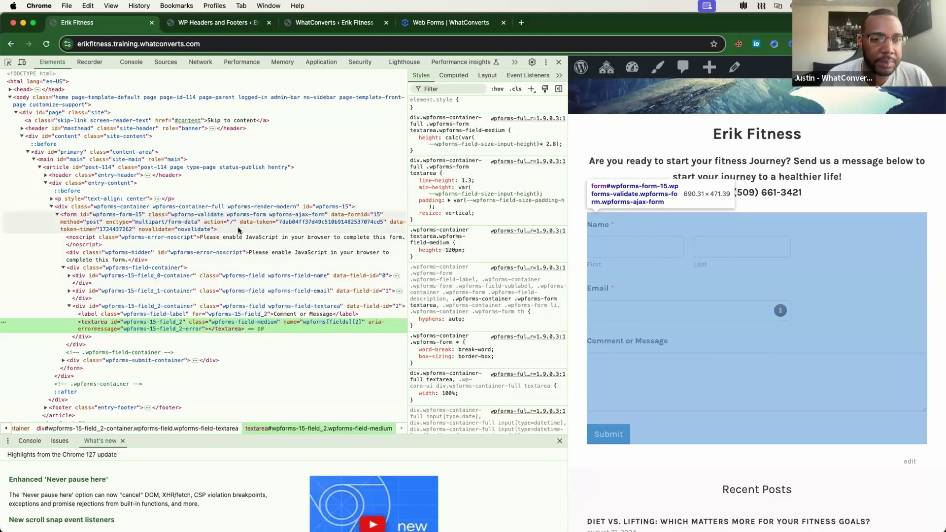
left_click(240, 219)
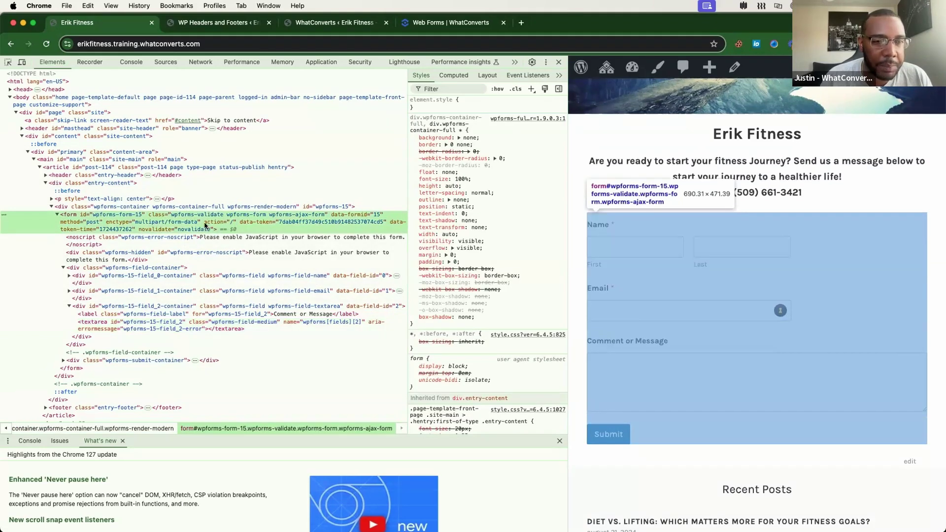
left_click_drag(226, 219, 272, 220)
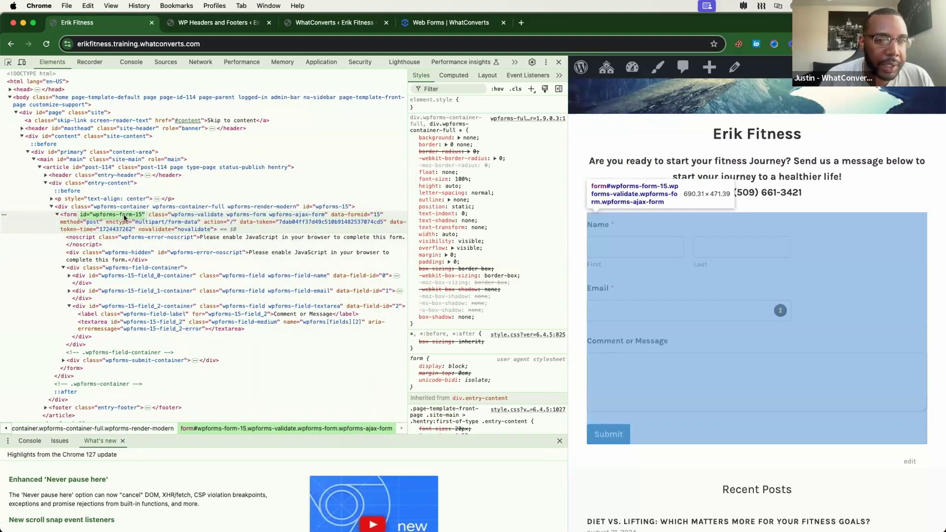
Copy the form's id wpforms-form-15 and return to the WhatConverts setup
double_click(123, 217)
right_click(122, 217)
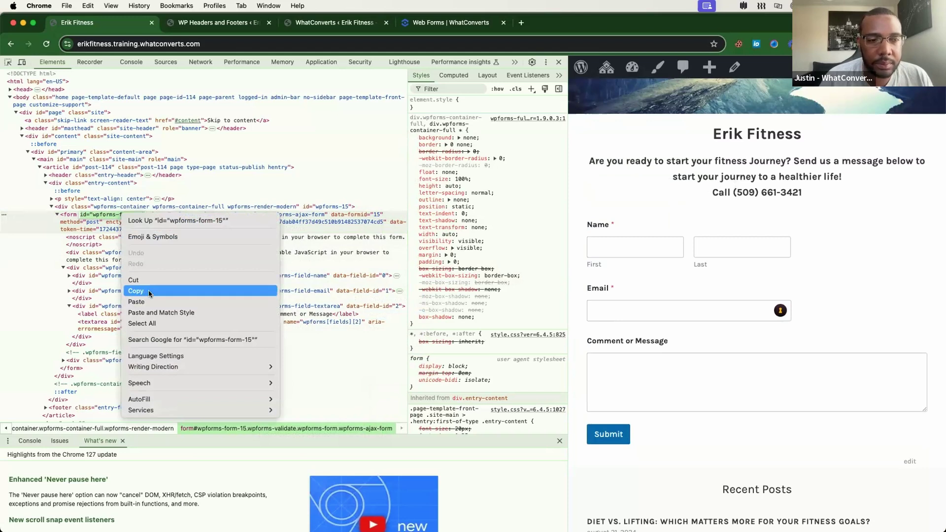
left_click(148, 291)
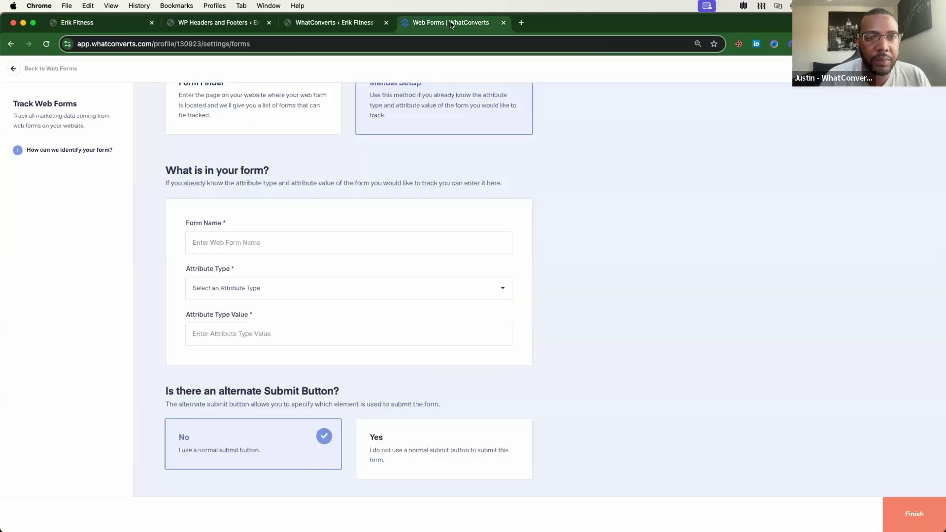
left_click(451, 23)
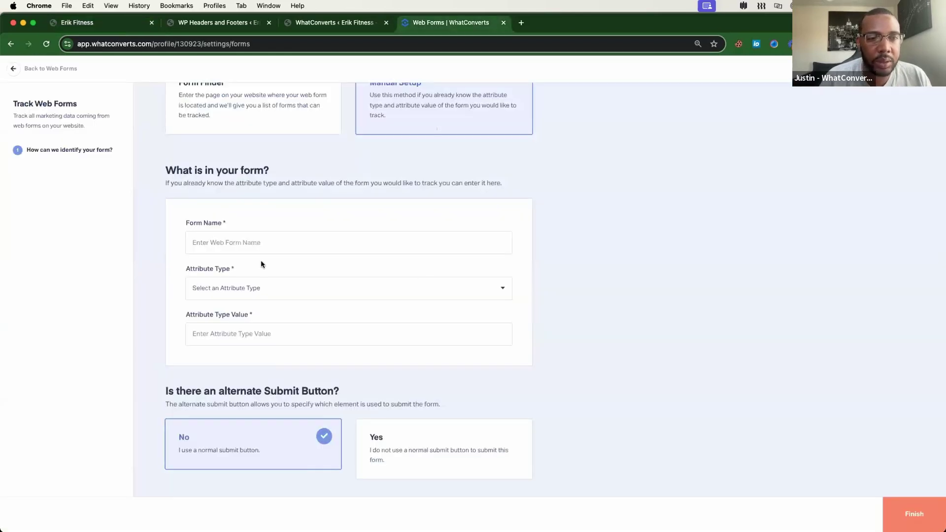
Add a web form tracked by ID 'wpforms-form-15', named 'Erik Fitness form', and finish
left_click(259, 290)
left_click(211, 311)
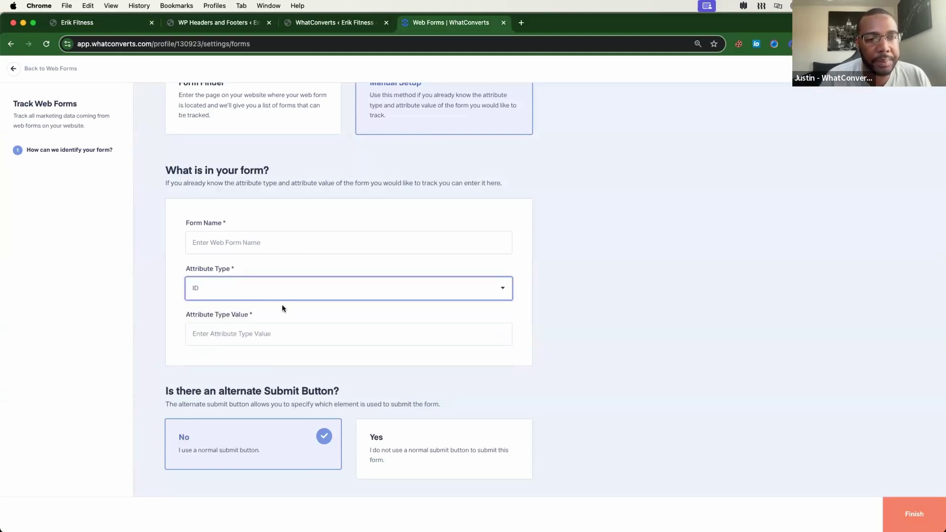
left_click(261, 334)
key("super+v")
left_click(271, 247)
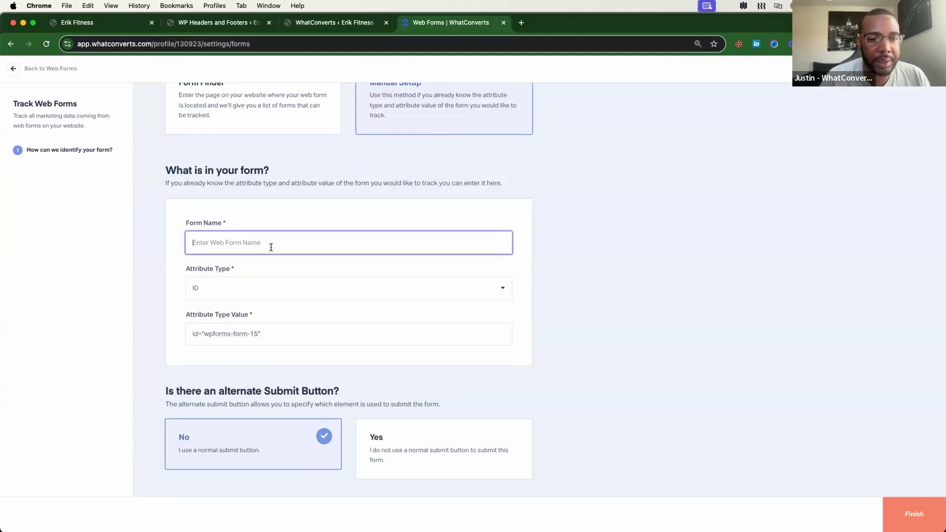
type("Erik Fitness form")
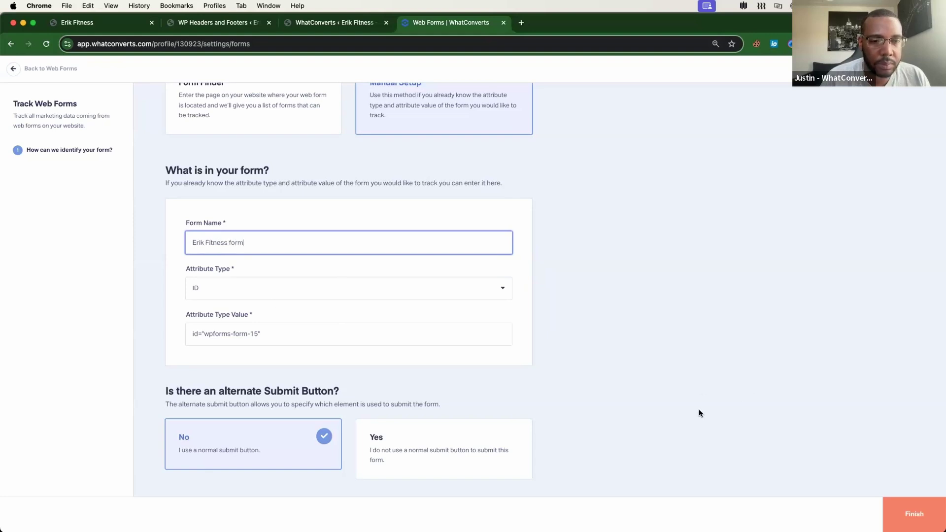
scroll(699, 409, "down", 3)
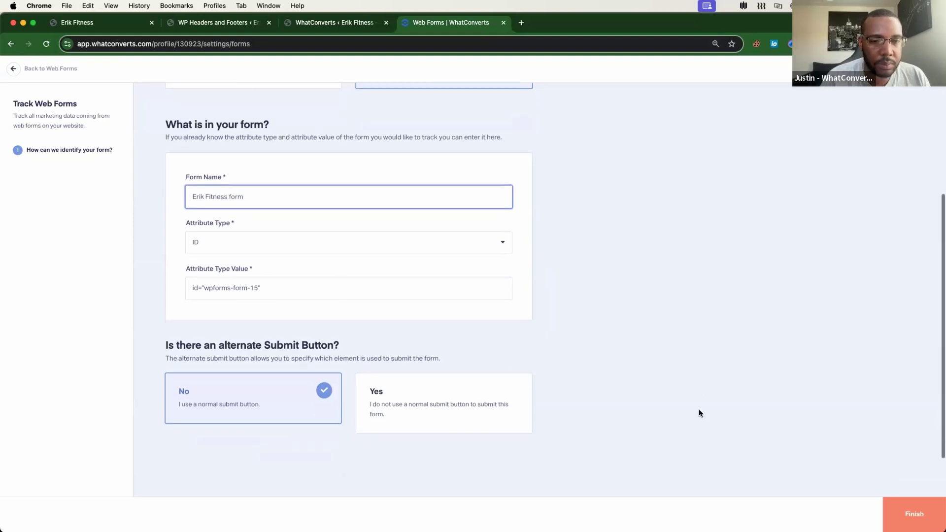
left_click(912, 506)
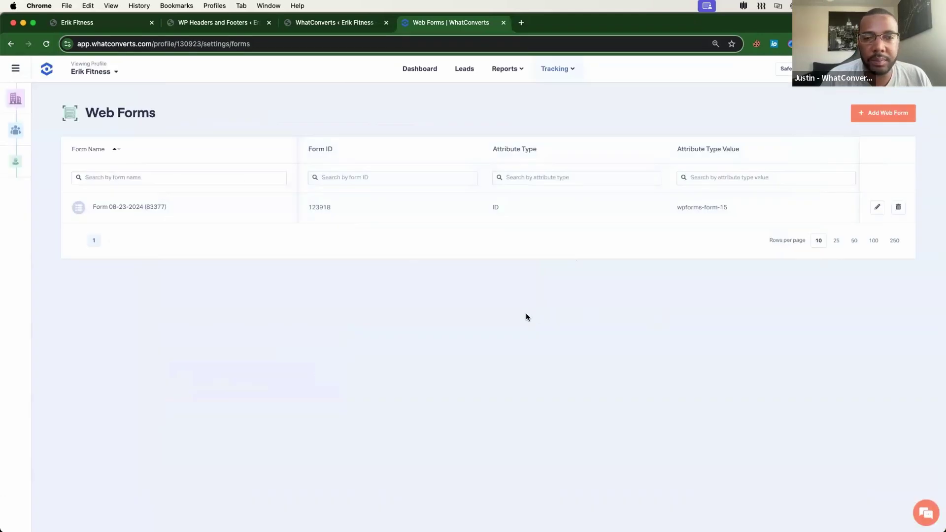